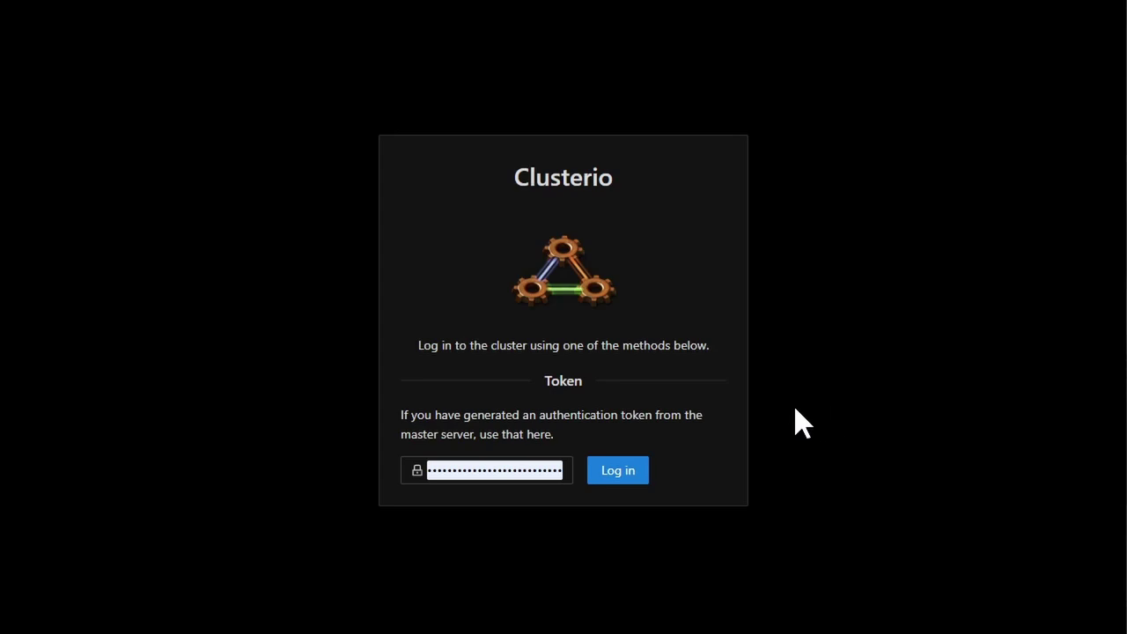
- Log in to the cluster with the prefilled authentication token and open the Master configuration
left_click(642, 483)
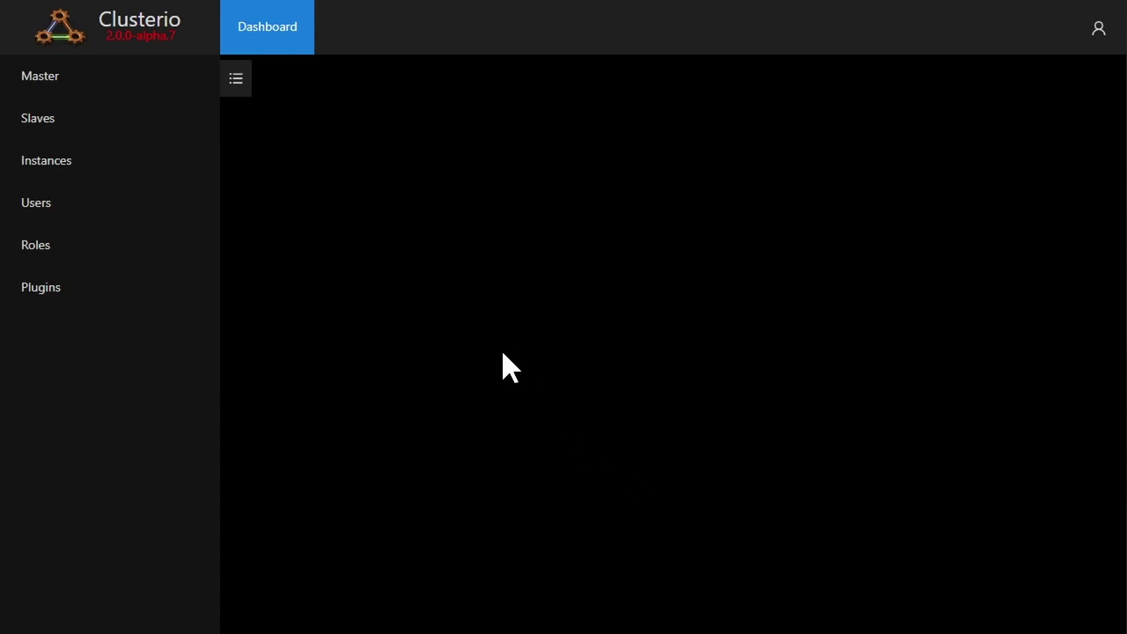
left_click(96, 74)
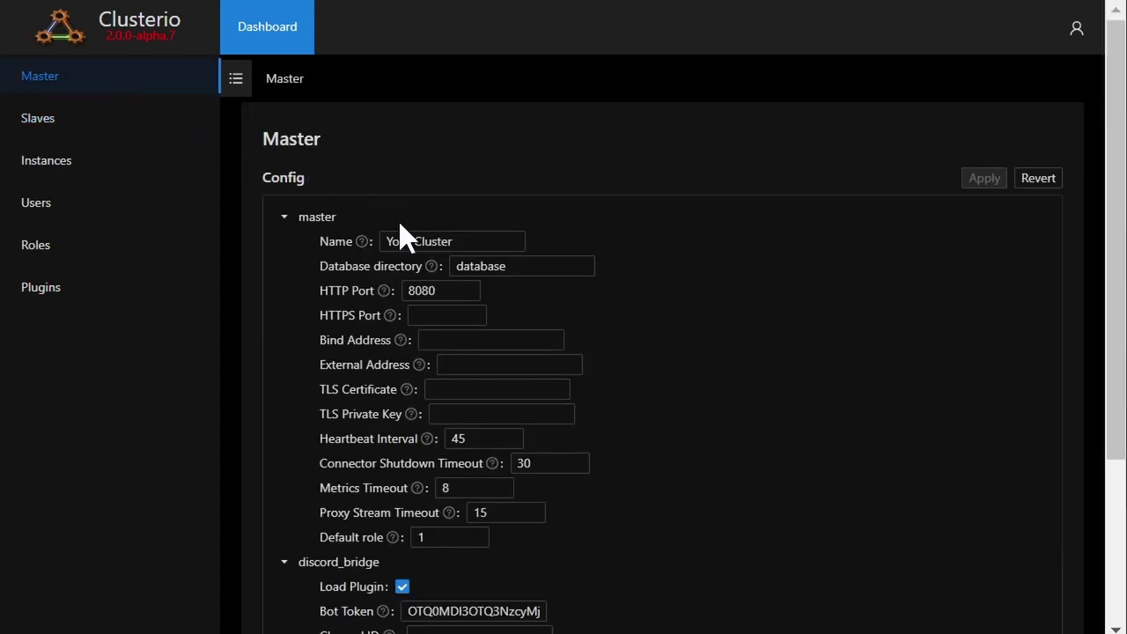
- Review the master and discord_bridge configuration settings and the list of slaves
left_click(406, 240)
left_click(431, 267)
scroll(731, 304, "down", 3)
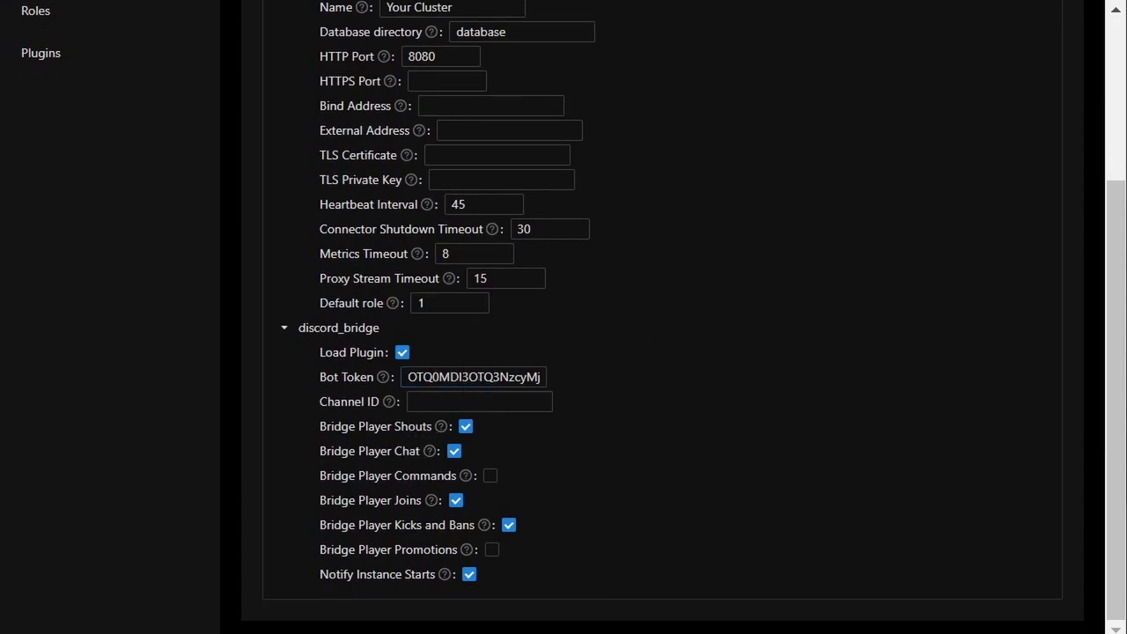
scroll(453, 387, "up", 2)
scroll(454, 387, "up", 1)
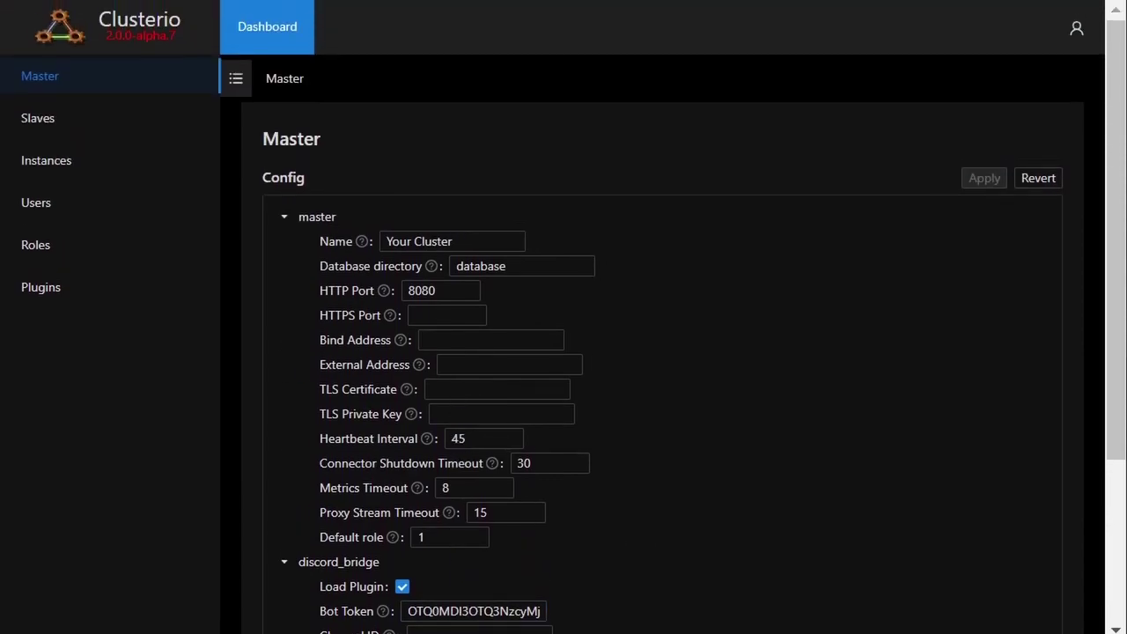
left_click(119, 129)
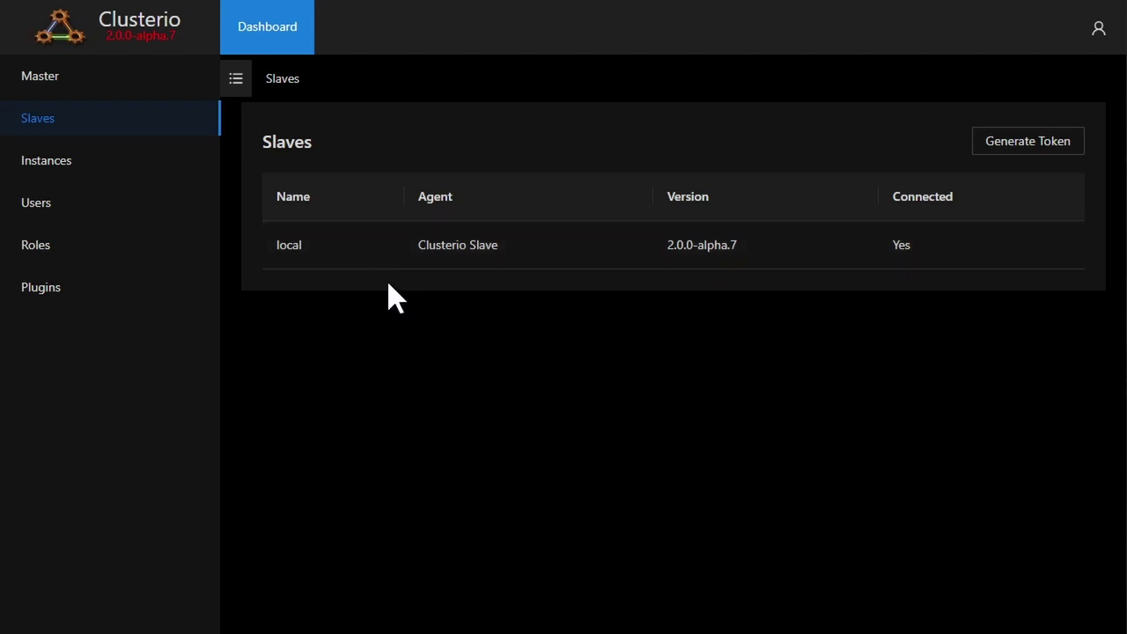
- Create a new instance named Nexus
left_click(161, 165)
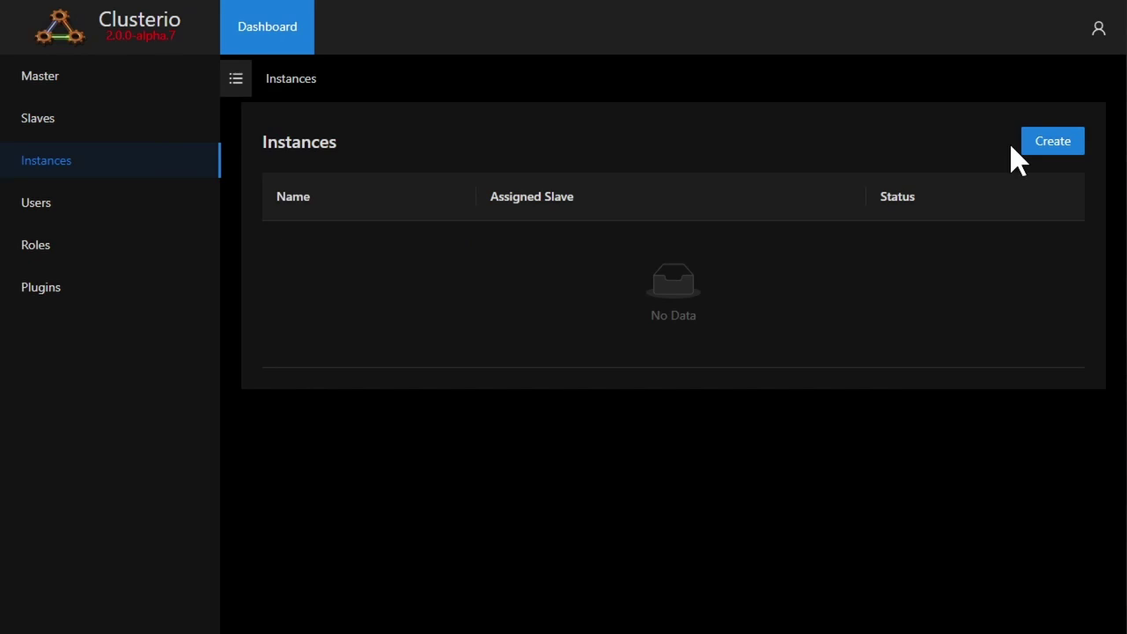
left_click(1059, 147)
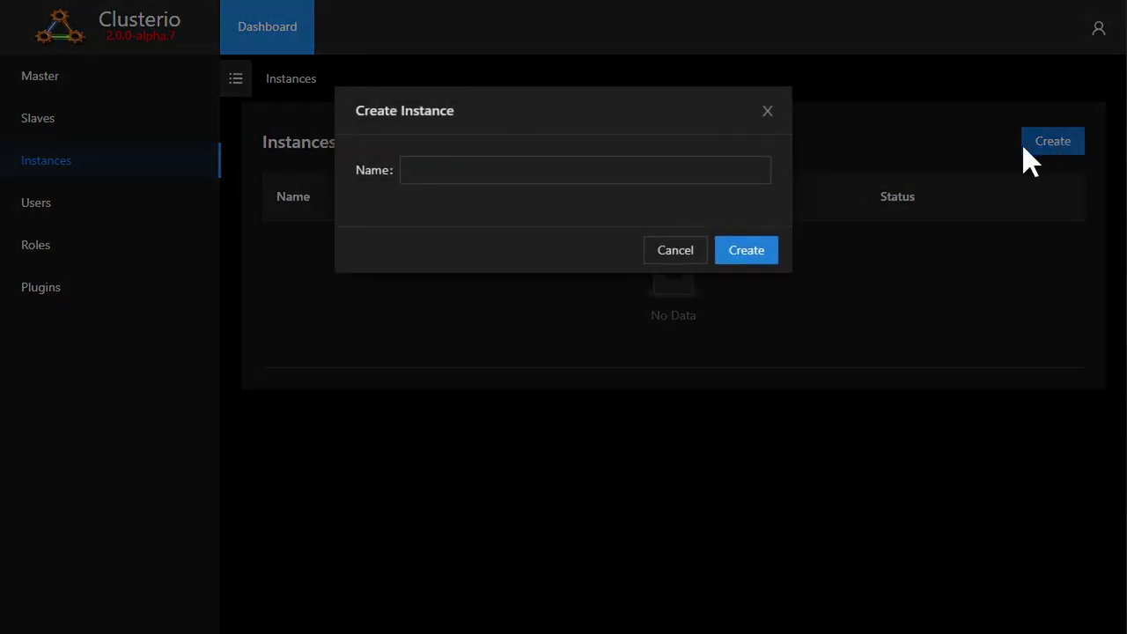
left_click(666, 170)
type("N")
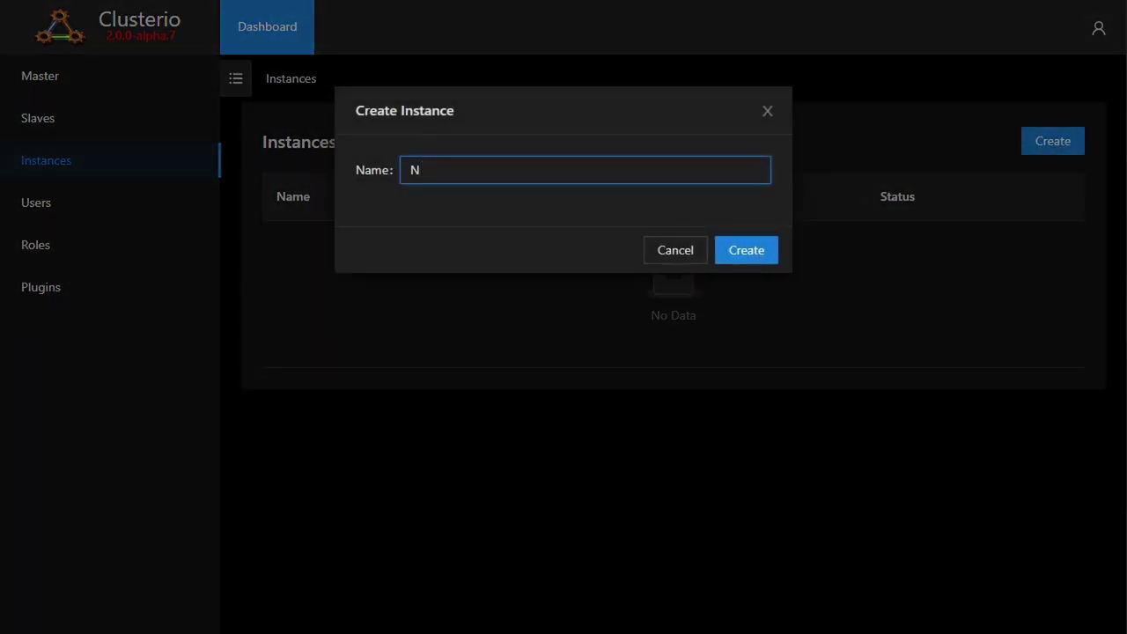
type("exus")
left_click(764, 251)
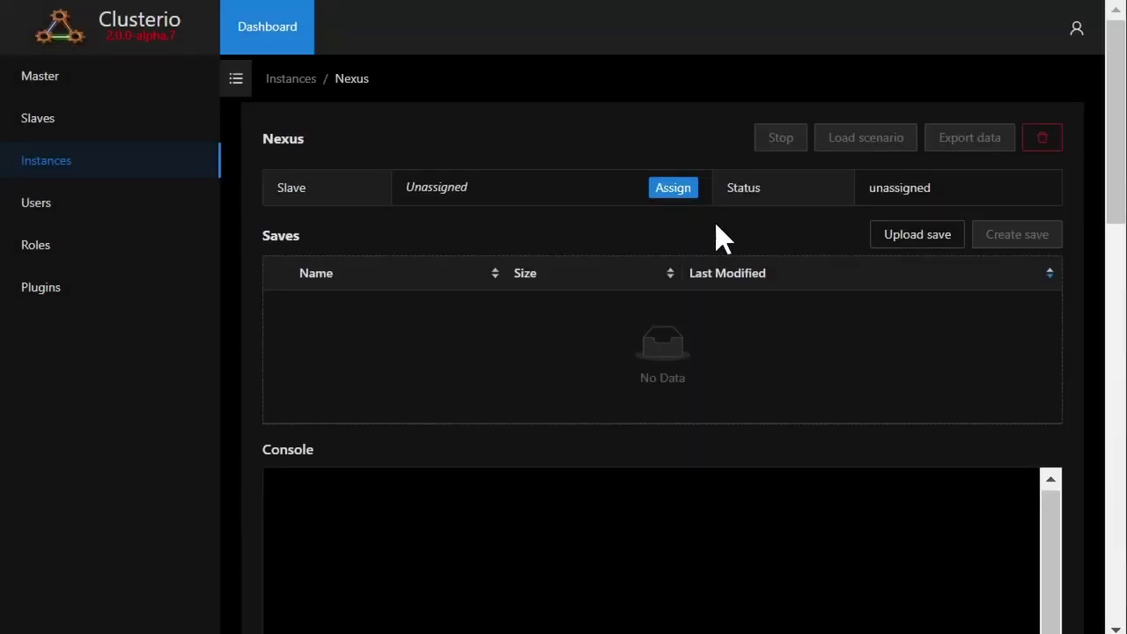
- Assign the Nexus instance to the slave "local"
left_click(678, 190)
left_click(693, 260)
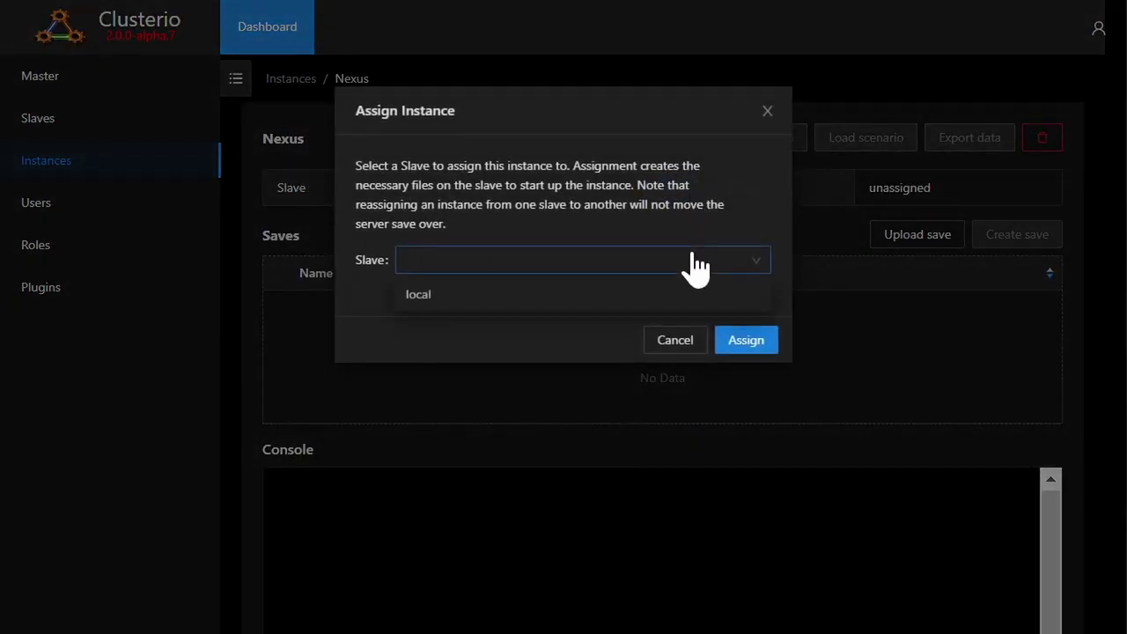
left_click(689, 294)
left_click(742, 340)
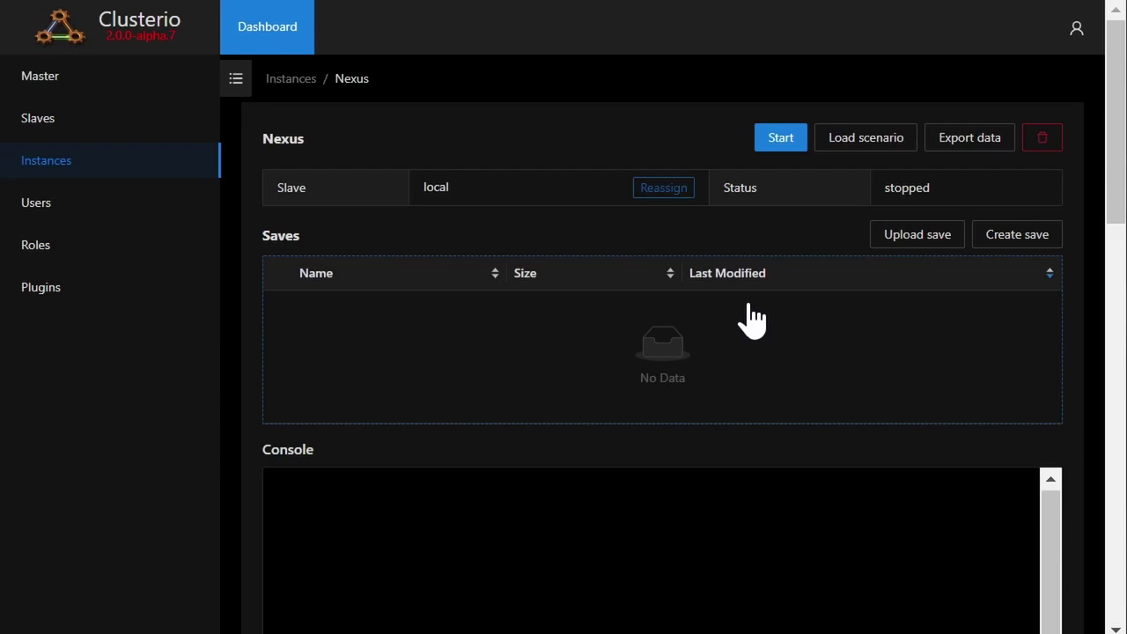
- Start the Nexus instance with a default world and stop it again once it is running
left_click(780, 140)
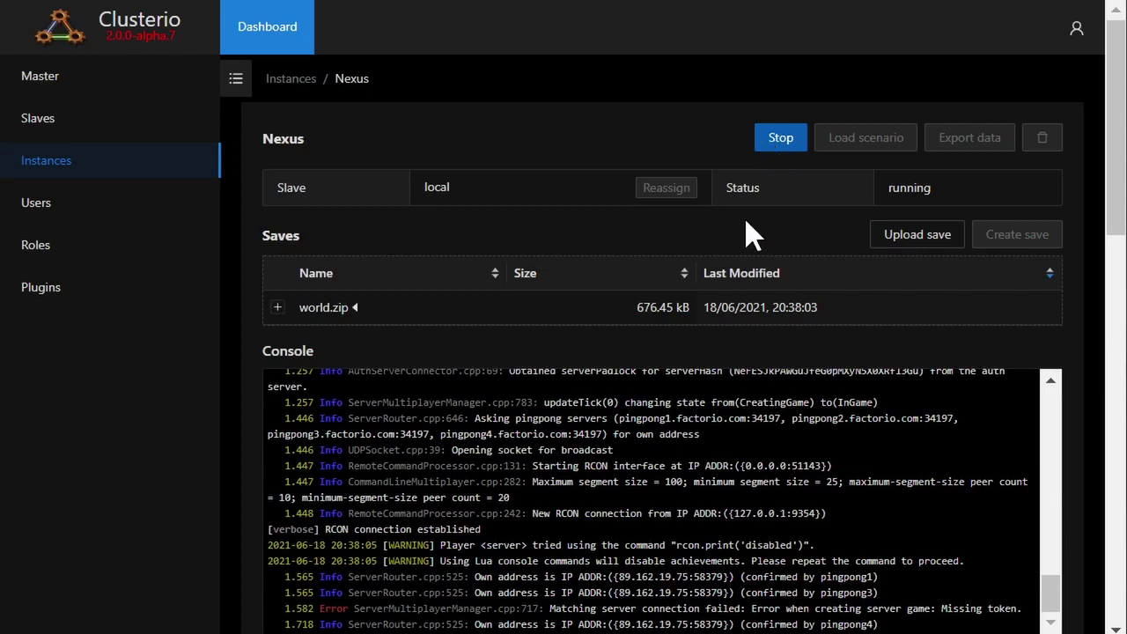
left_click(784, 143)
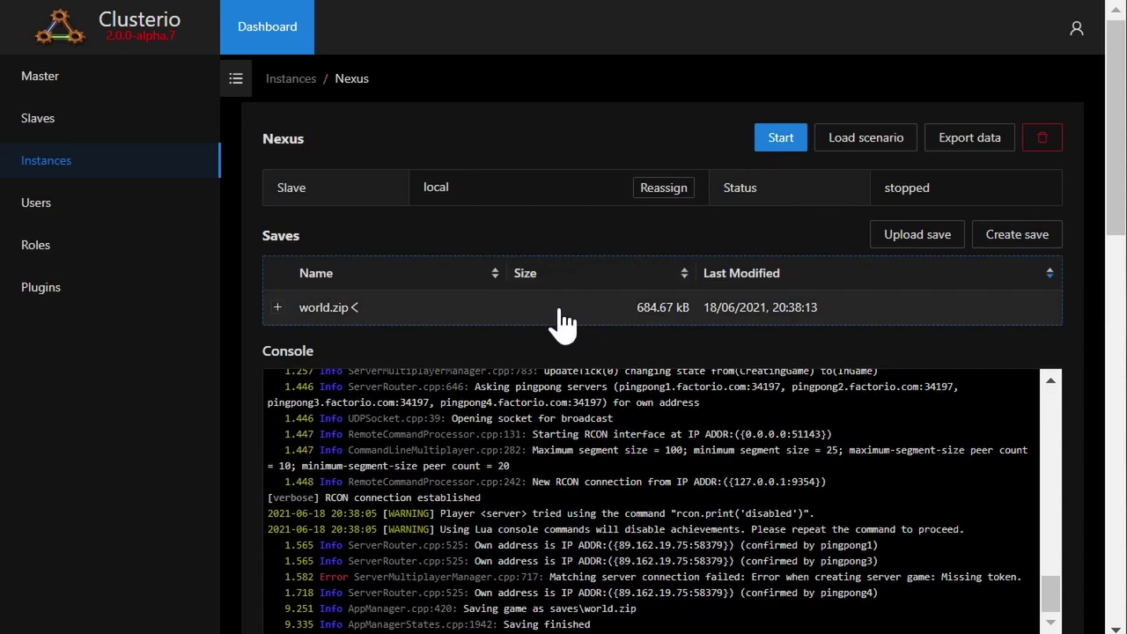
- Upload the dragndrop zip file from the saves folder in File Explorer to the Nexus instance's saves
left_click(913, 259)
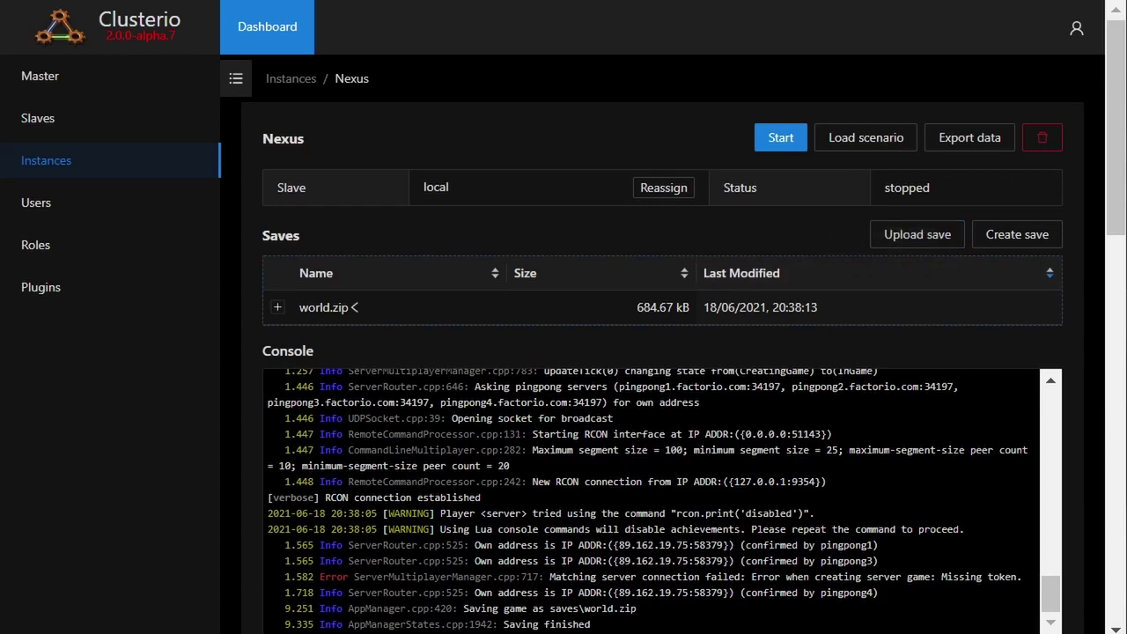
left_click_drag(1126, 200, 1058, 200)
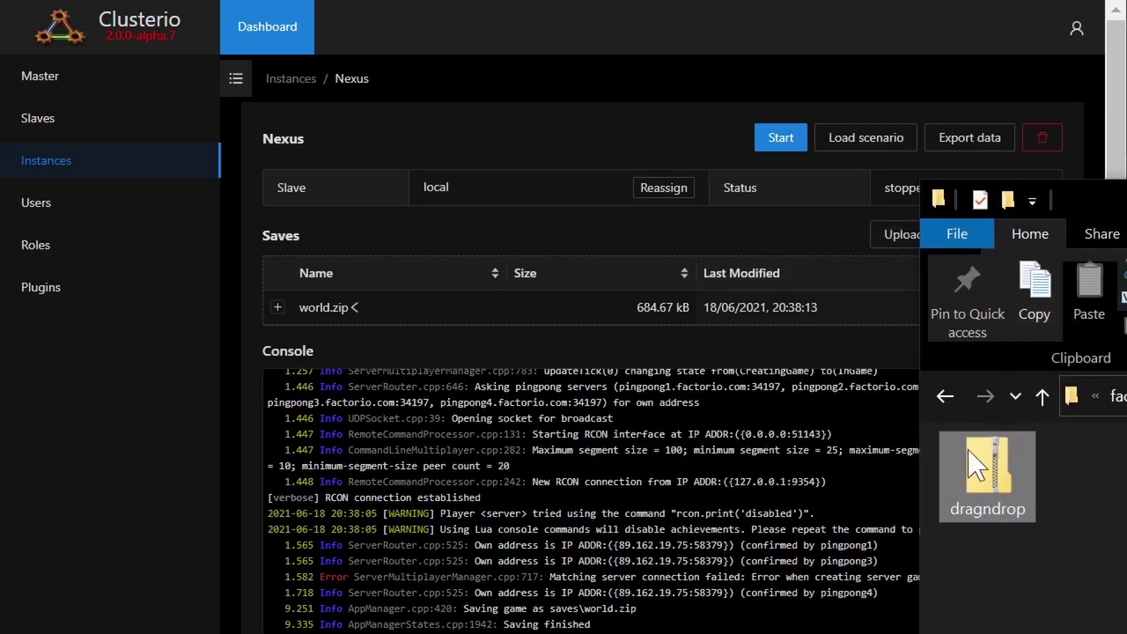
left_click_drag(976, 465, 793, 300)
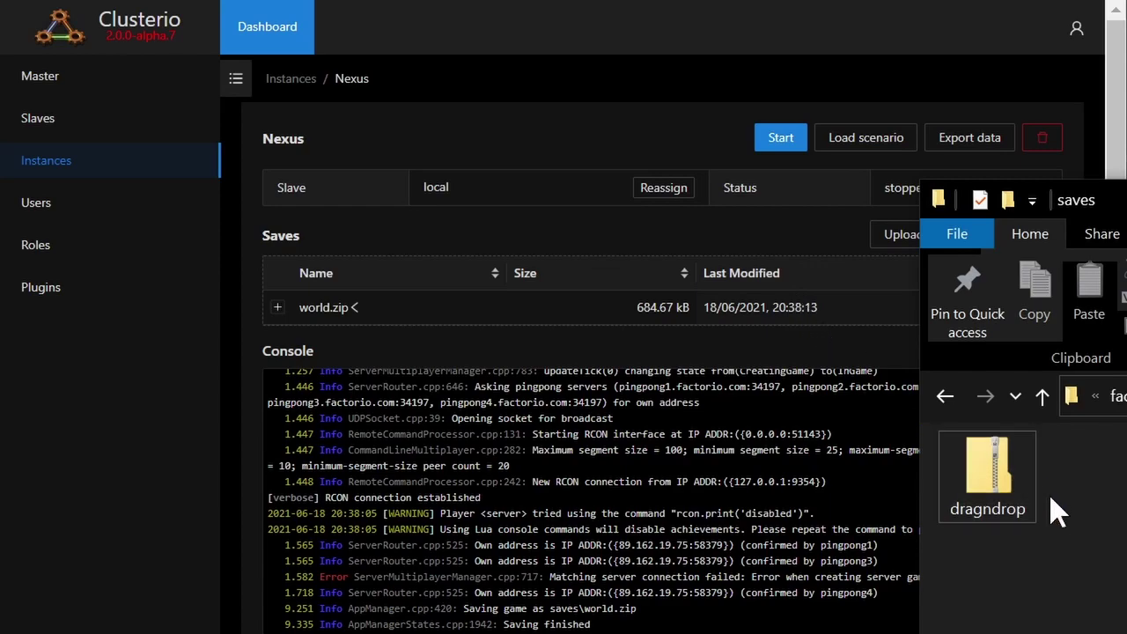
left_click_drag(1051, 496, 820, 313)
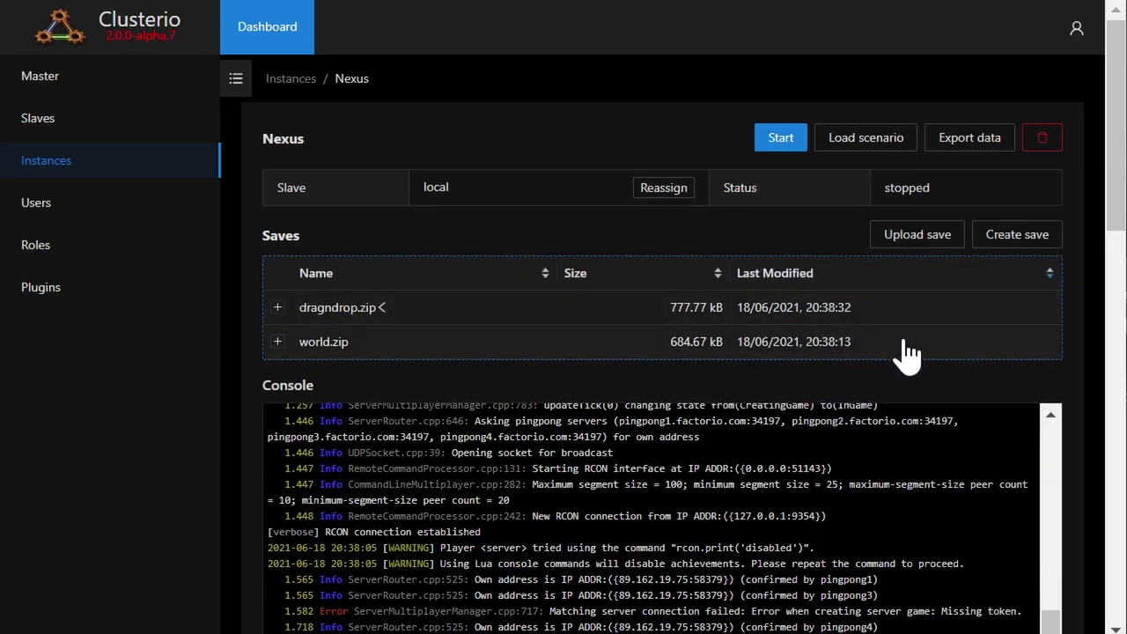
left_click(883, 234)
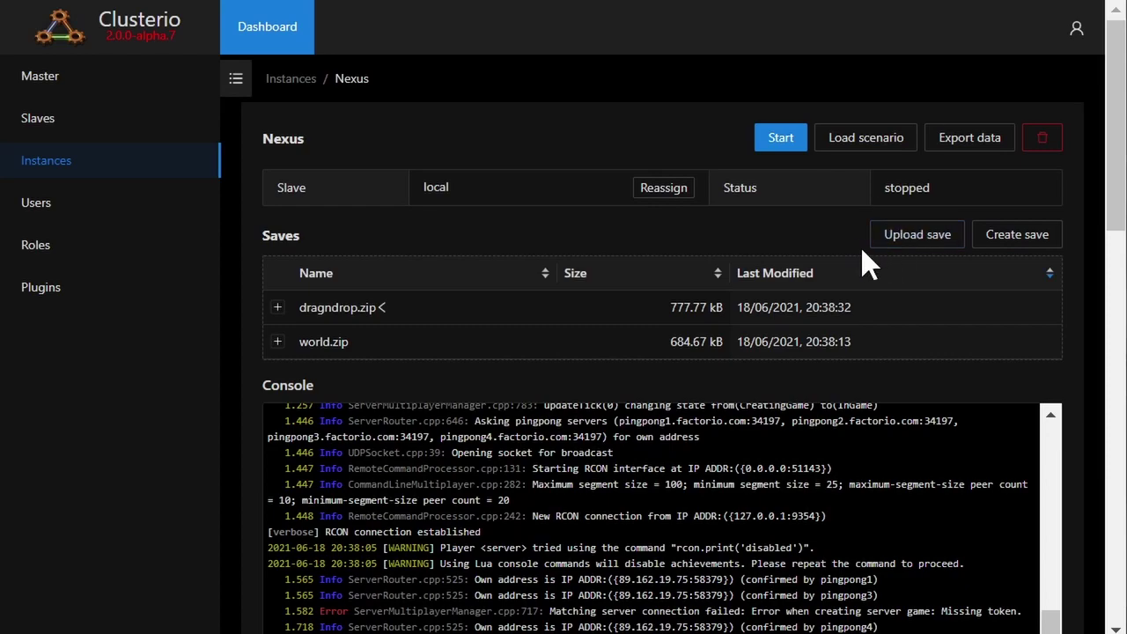
- Begin a new save for Nexus, paste the copied map exchange string and convert it to settings
left_click(1051, 243)
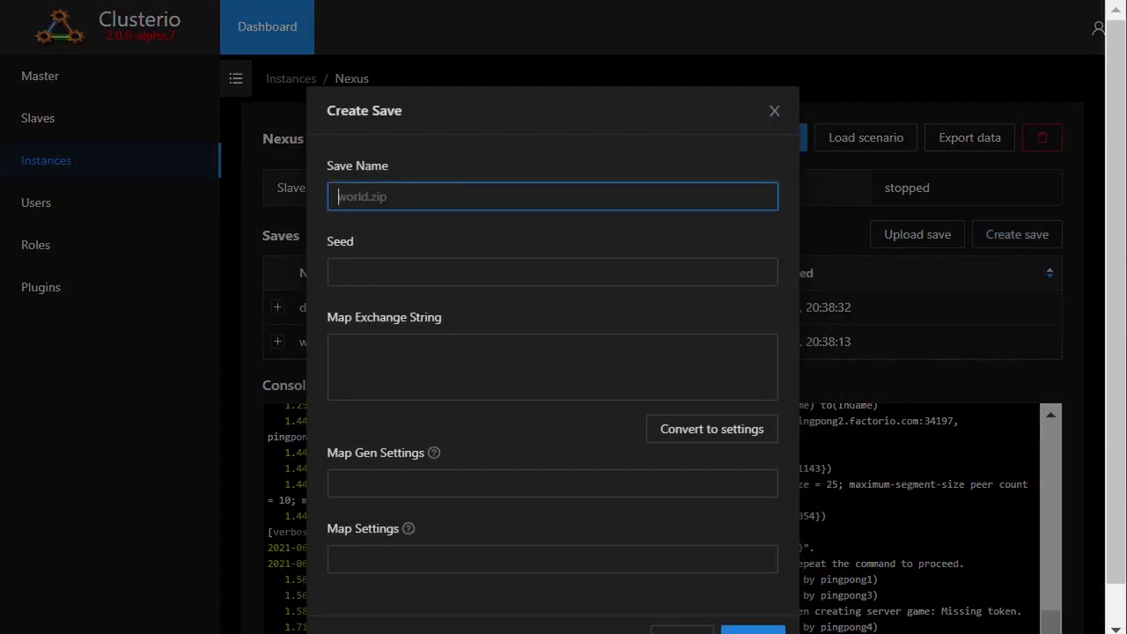
left_click(504, 348)
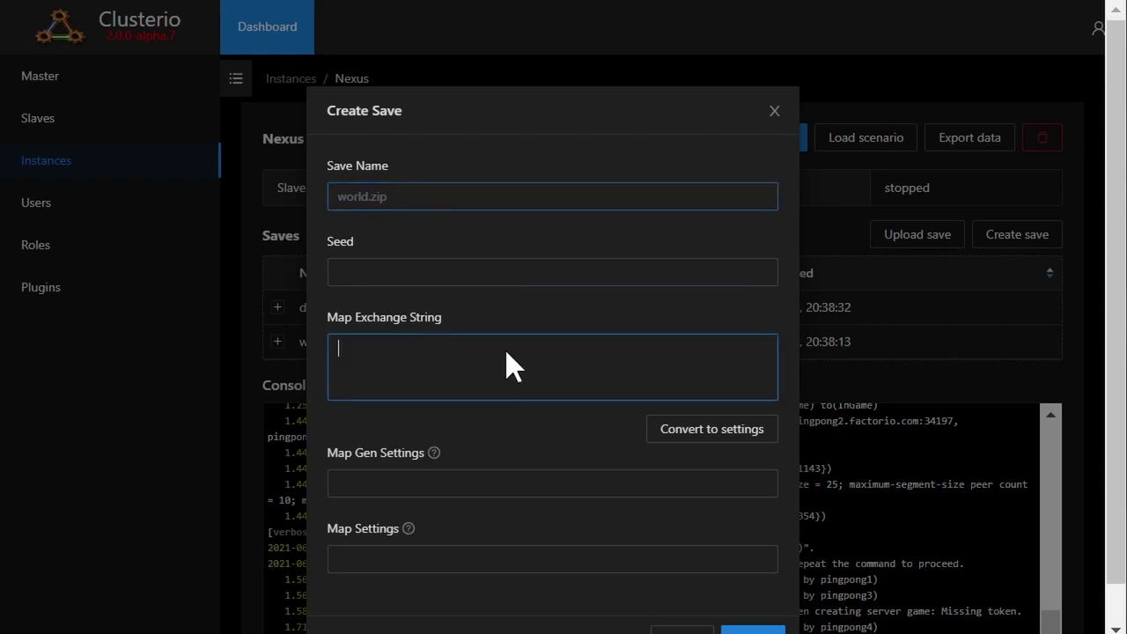
right_click(504, 348)
left_click(578, 612)
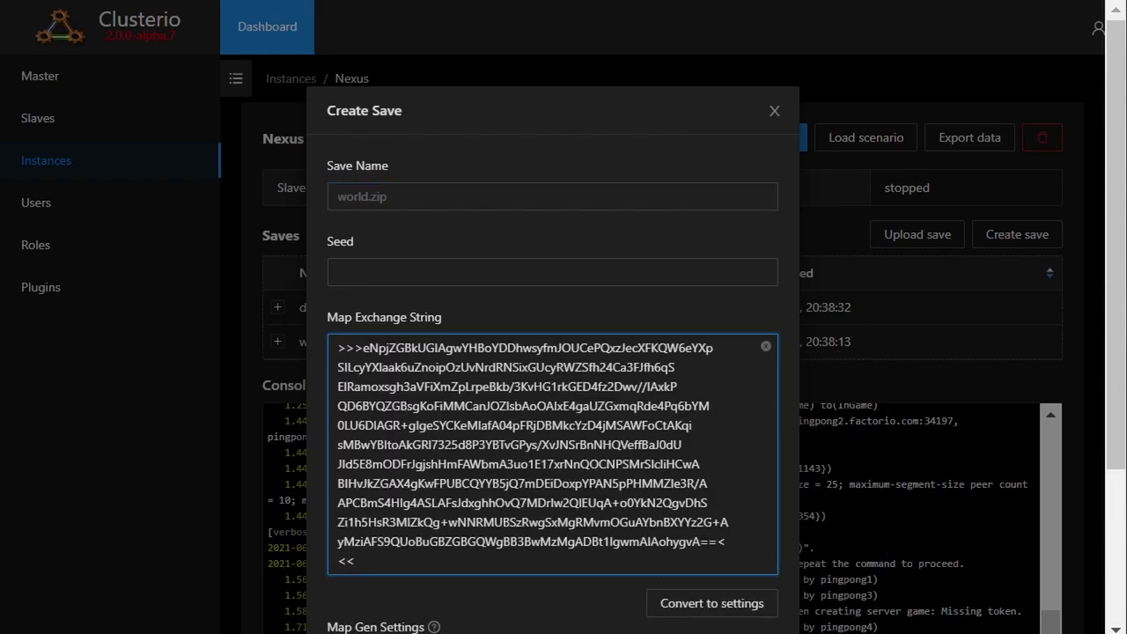
left_click(696, 610)
scroll(553, 352, "down", 3)
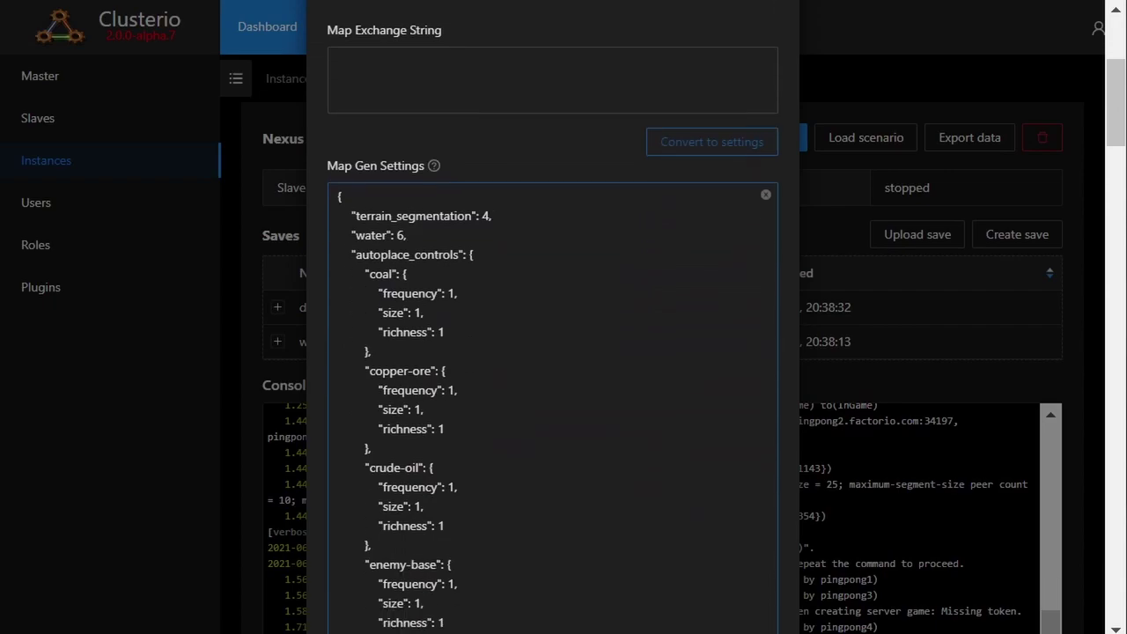
- Name the new save water-world.zip
scroll(553, 352, "up", 2)
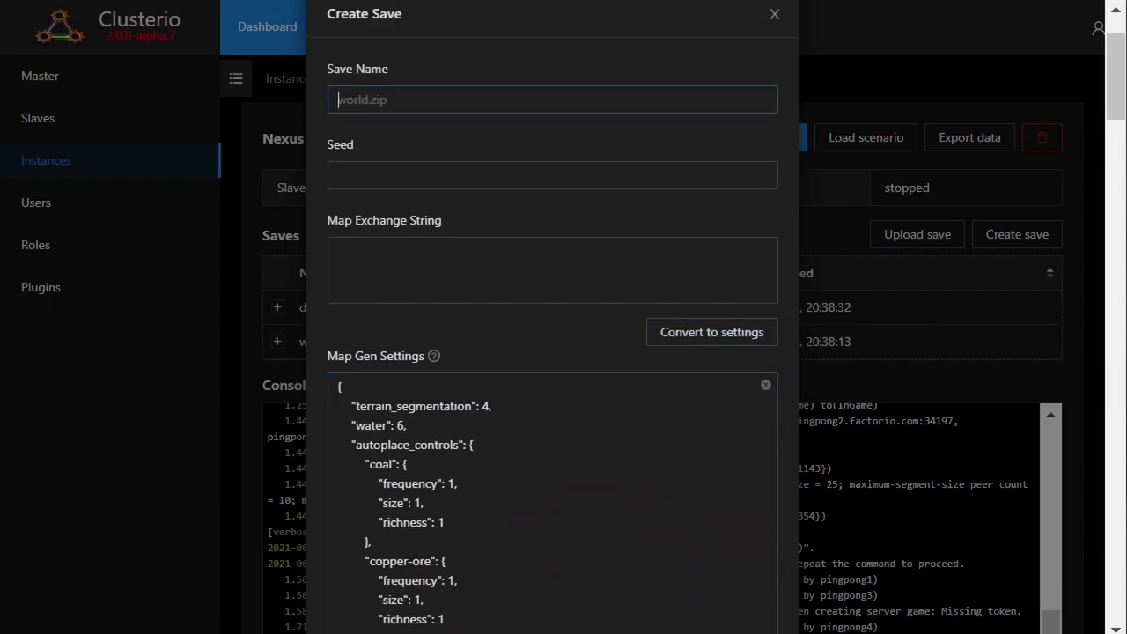
left_click(505, 103)
type("w")
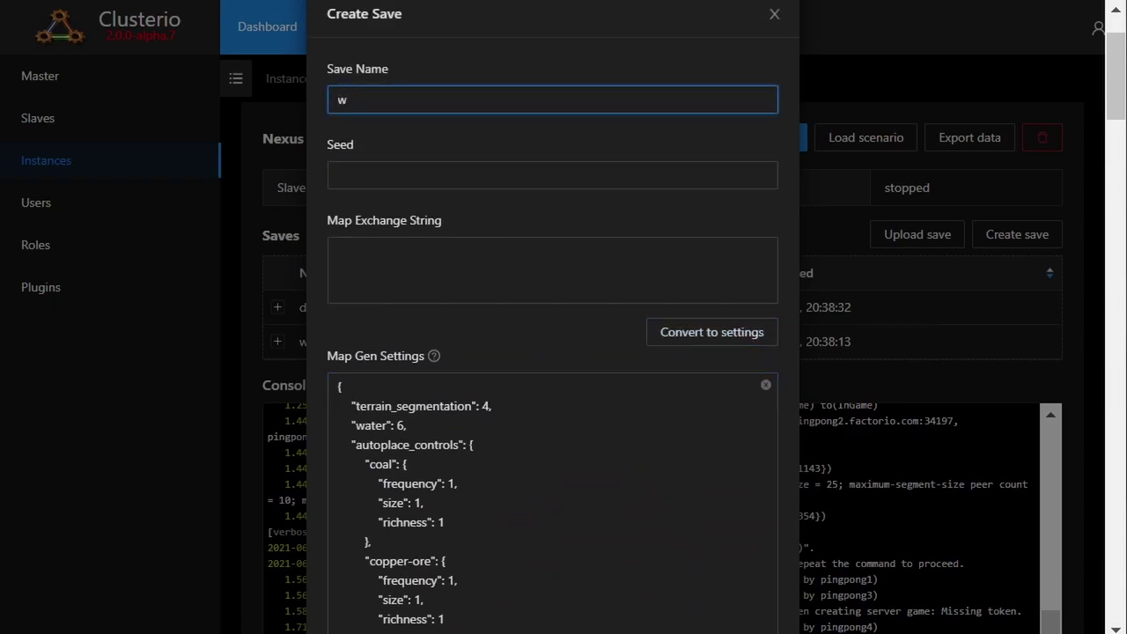
type("ater-world.zip")
- Set research_queue_setting to "always" in the map settings' difficulty settings and create the save
scroll(555, 208, "down", 1)
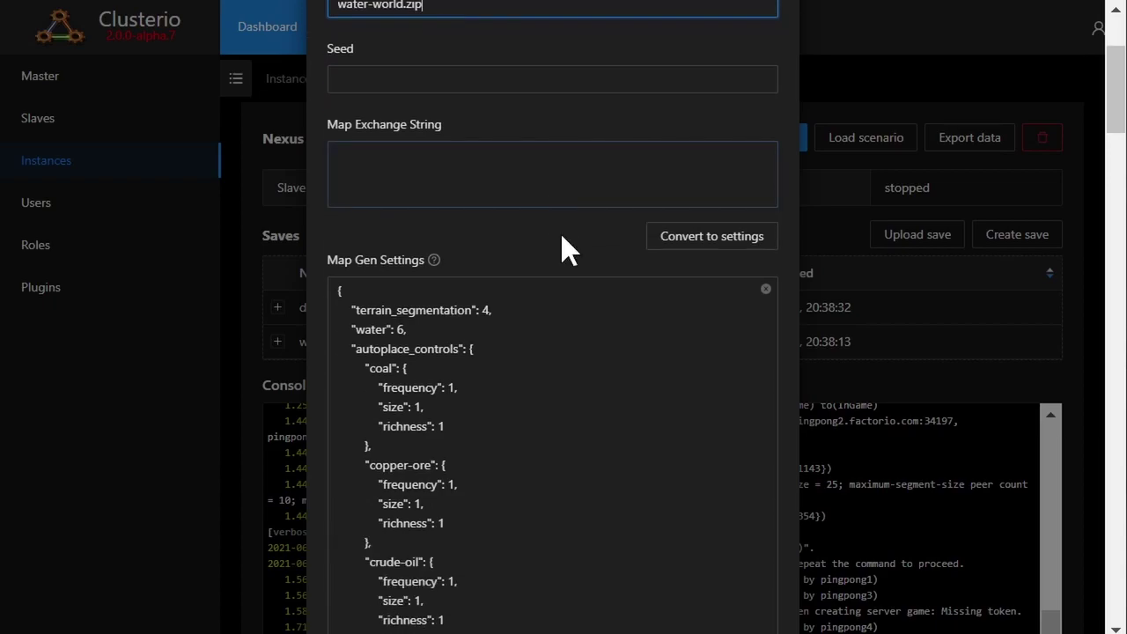
scroll(563, 252, "down", 13)
scroll(553, 264, "down", 20)
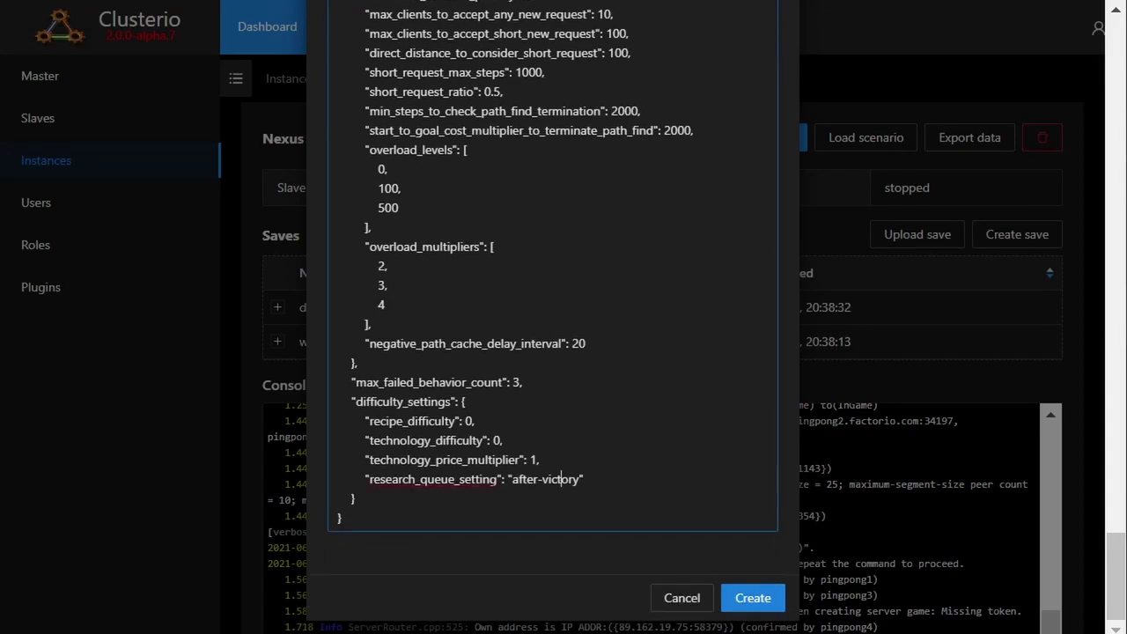
double_click(562, 479)
key("BackSpace")
key("BackSpace")
key("BackSpace")
key("BackSpace")
key("BackSpace")
key("BackSpace")
key("BackSpace")
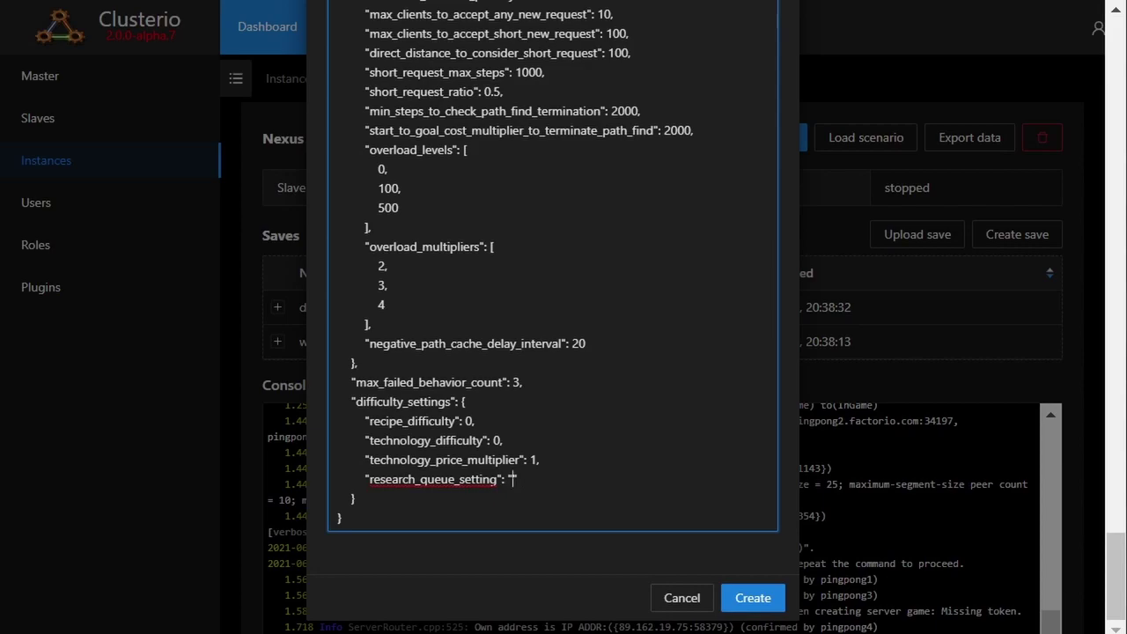
type("always")
left_click(763, 608)
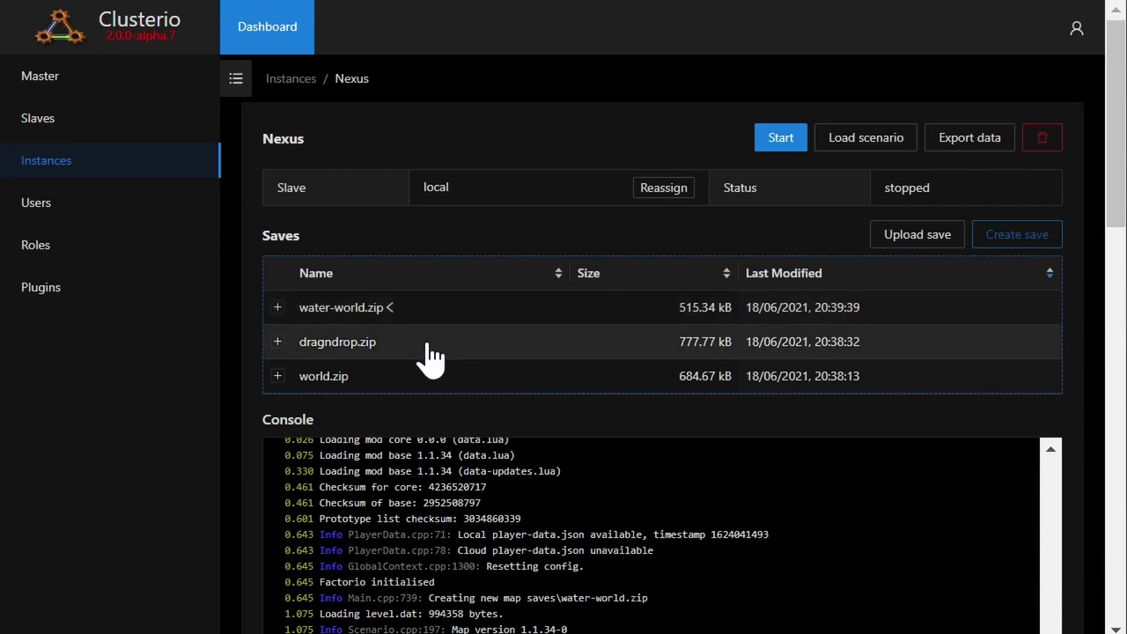
- Load the water-world.zip save on the Nexus instance
left_click(471, 315)
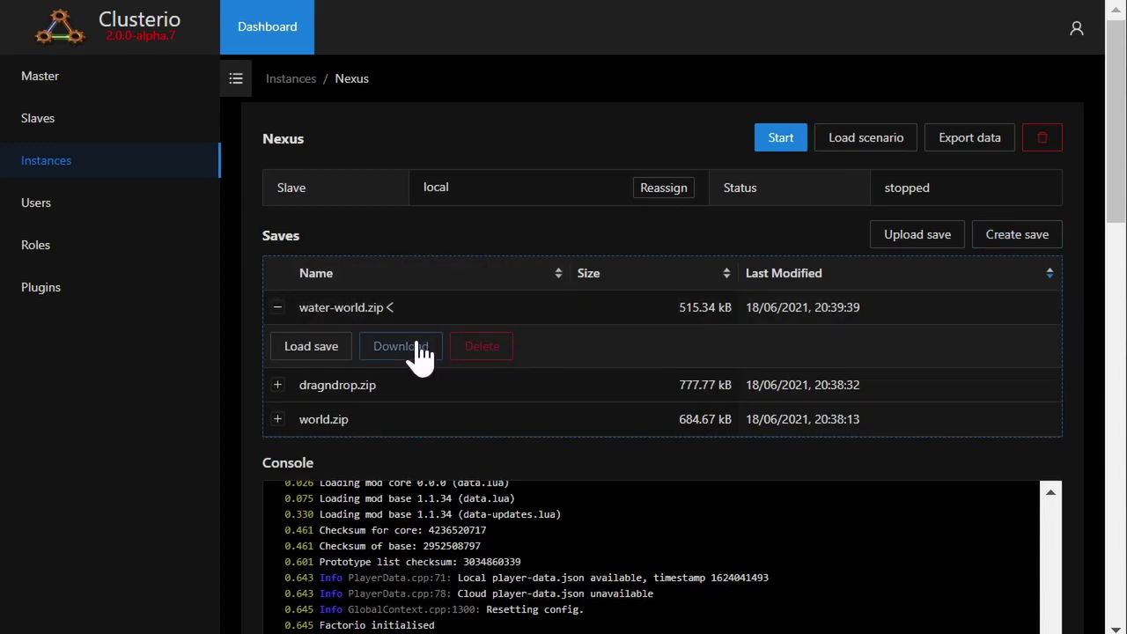
left_click(319, 350)
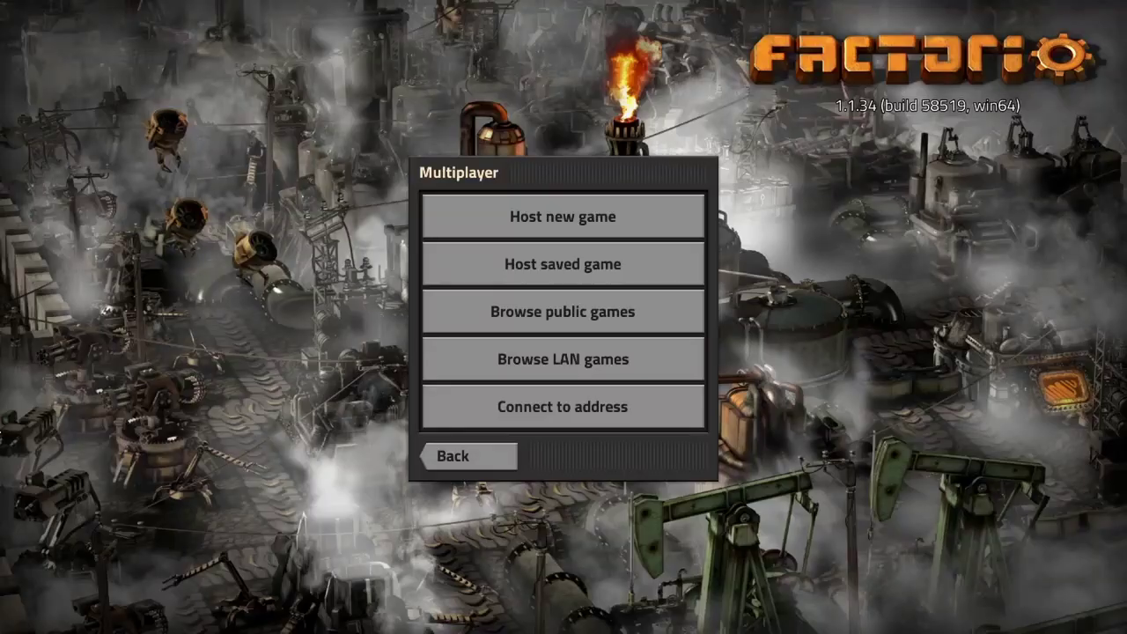
- In Factorio, join the LAN game "Your Cluster - Nexus" and skip the opening cutscene
left_click(556, 368)
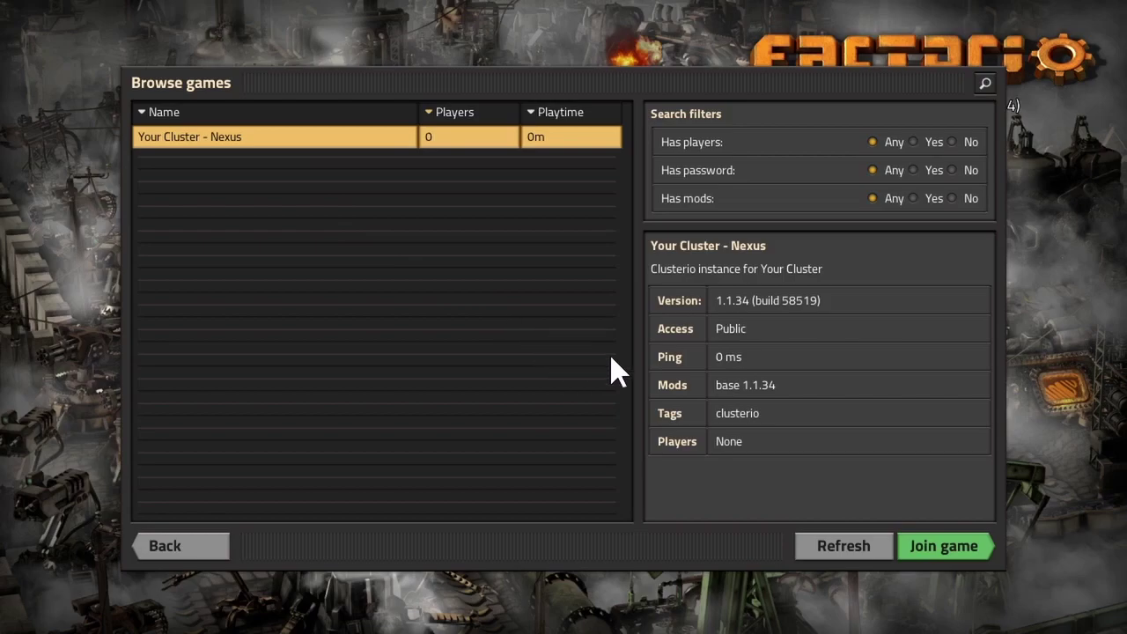
left_click(959, 544)
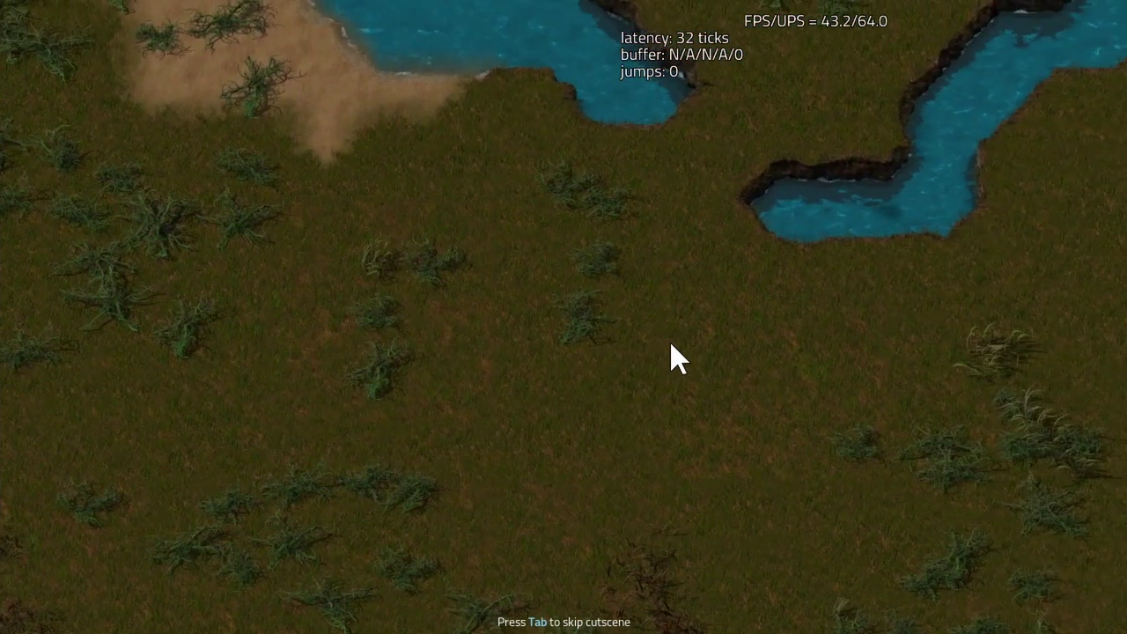
key("Tab")
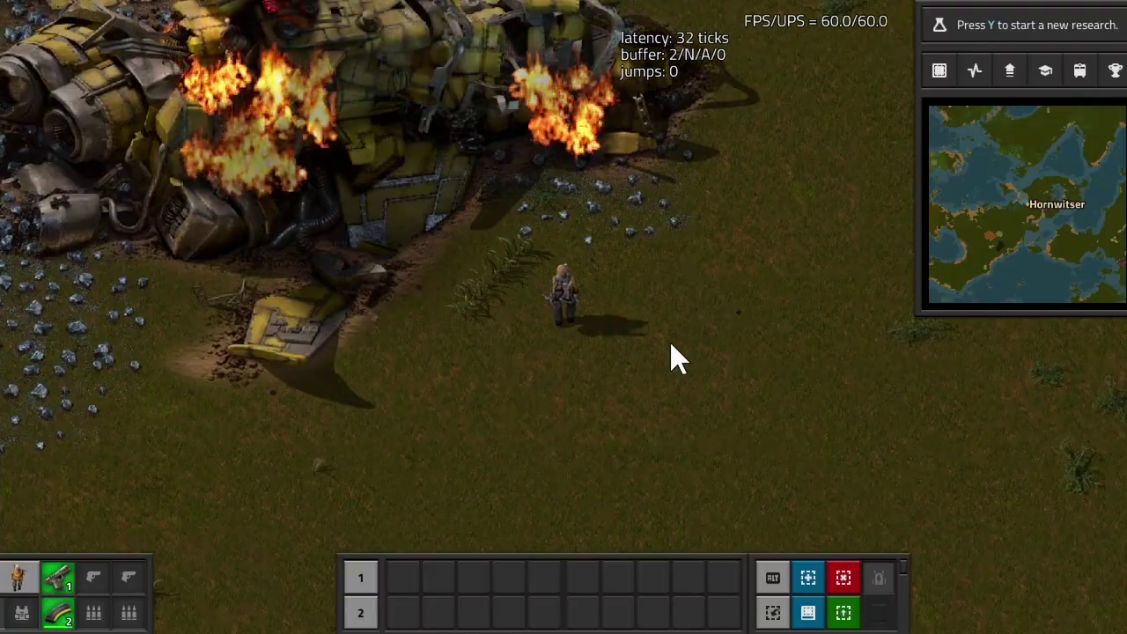
- Check the terrain of the loaded world on the full map and return to the character
key("m")
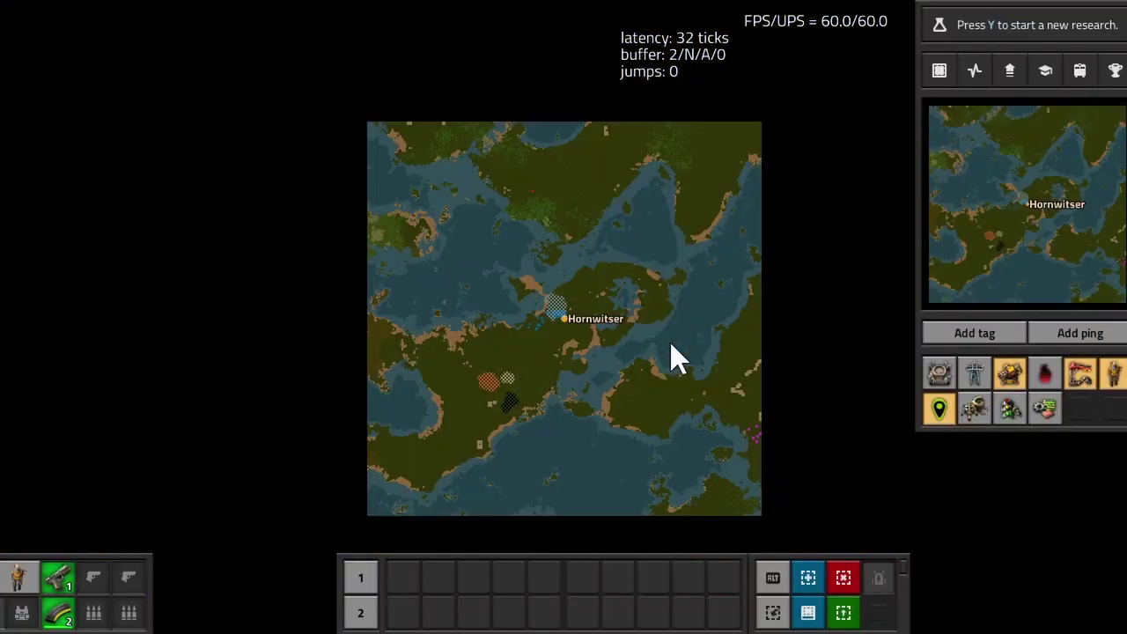
key("m")
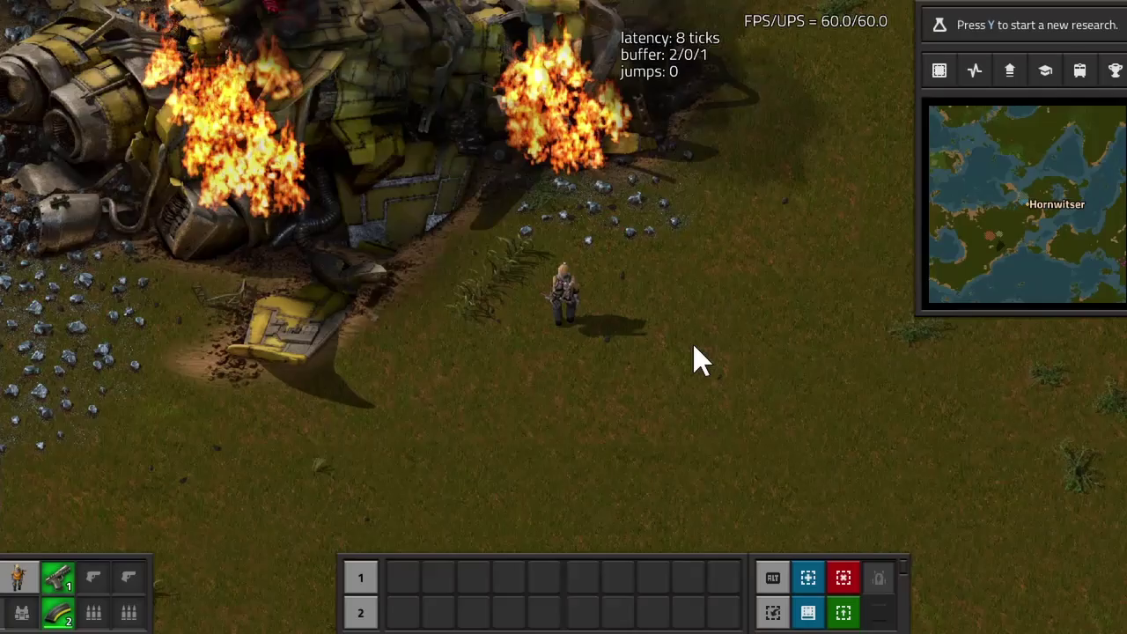
- Queue research for the gun turret, stone wall and Military technologies
key("y")
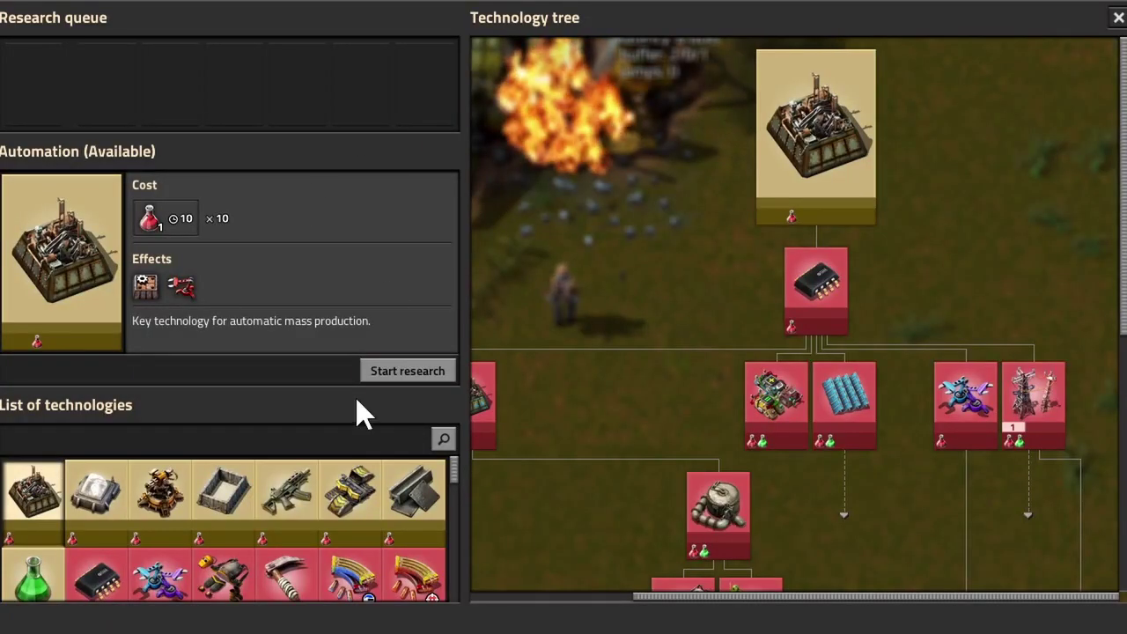
double_click(159, 493)
double_click(225, 495)
double_click(317, 502)
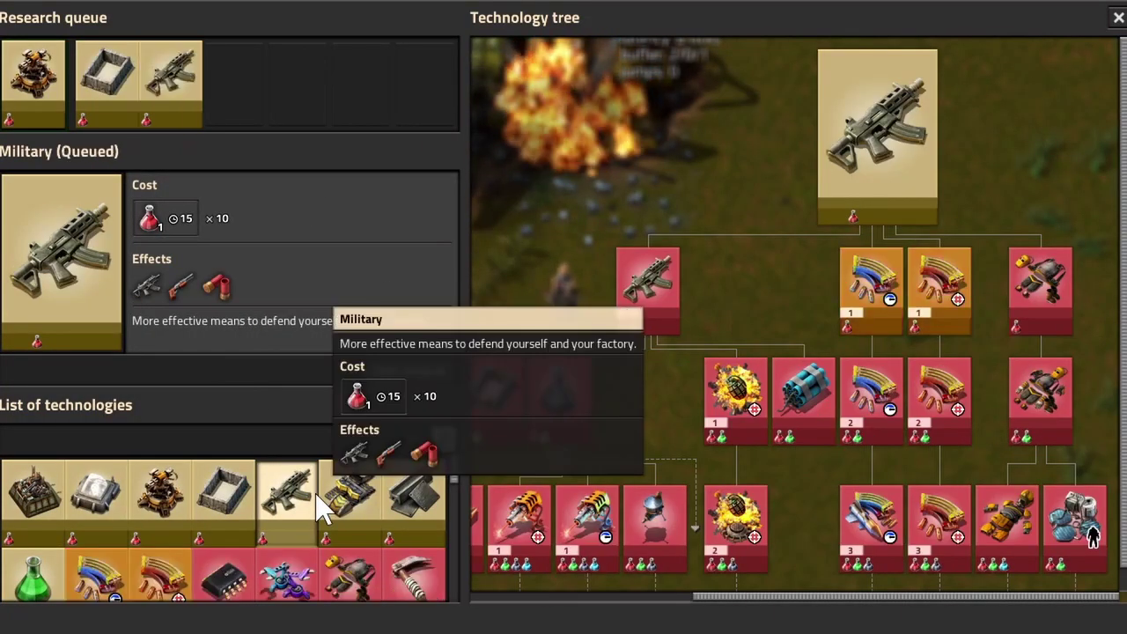
key("Escape")
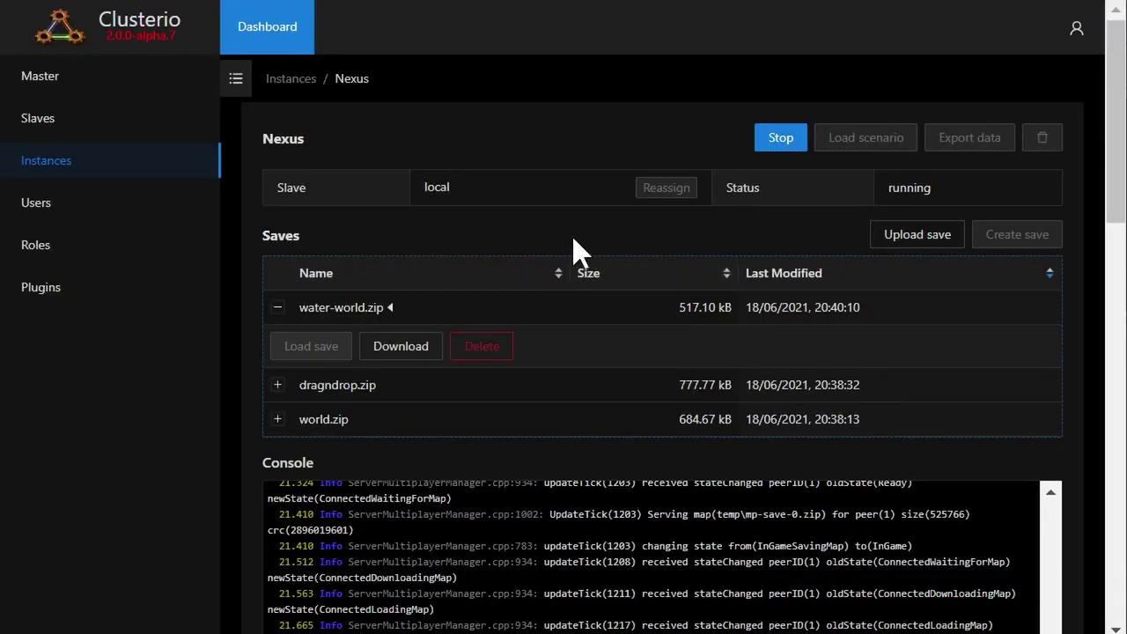
- In Clusterio, read back through the Nexus instance's console log and highlight the server game creation error line
scroll(925, 189, "down", 3)
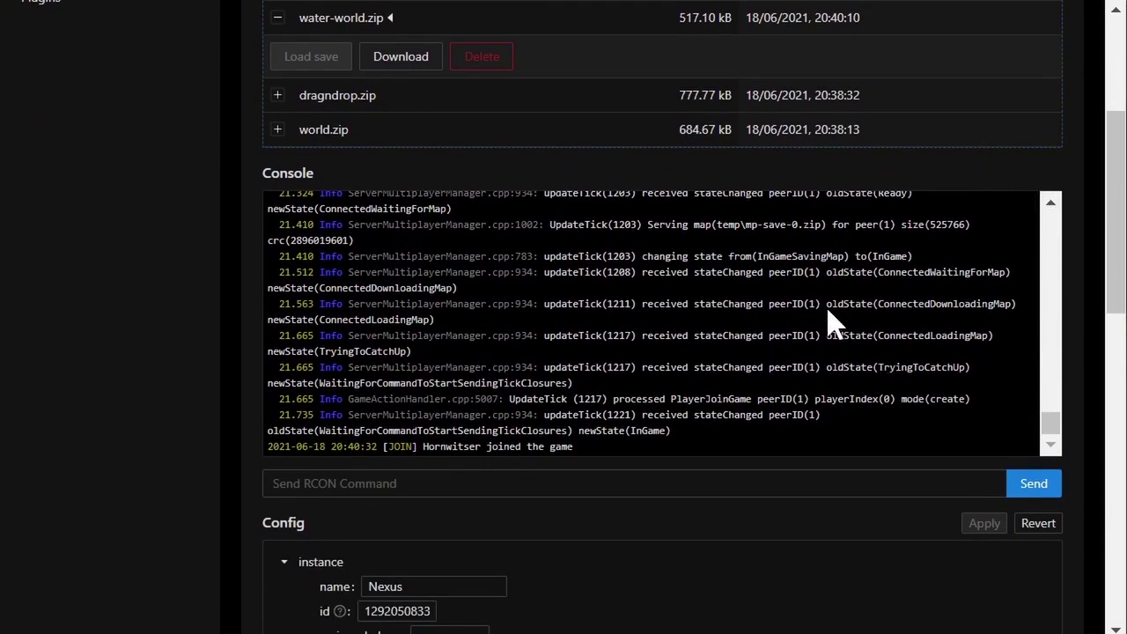
scroll(712, 334, "up", 2)
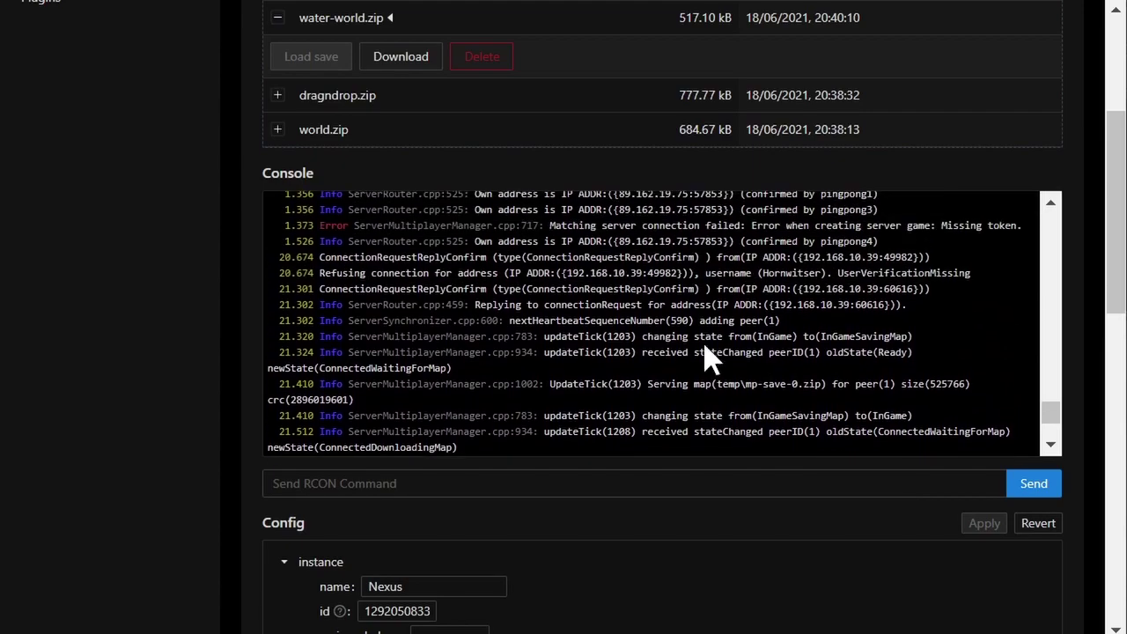
scroll(713, 377, "up", 1)
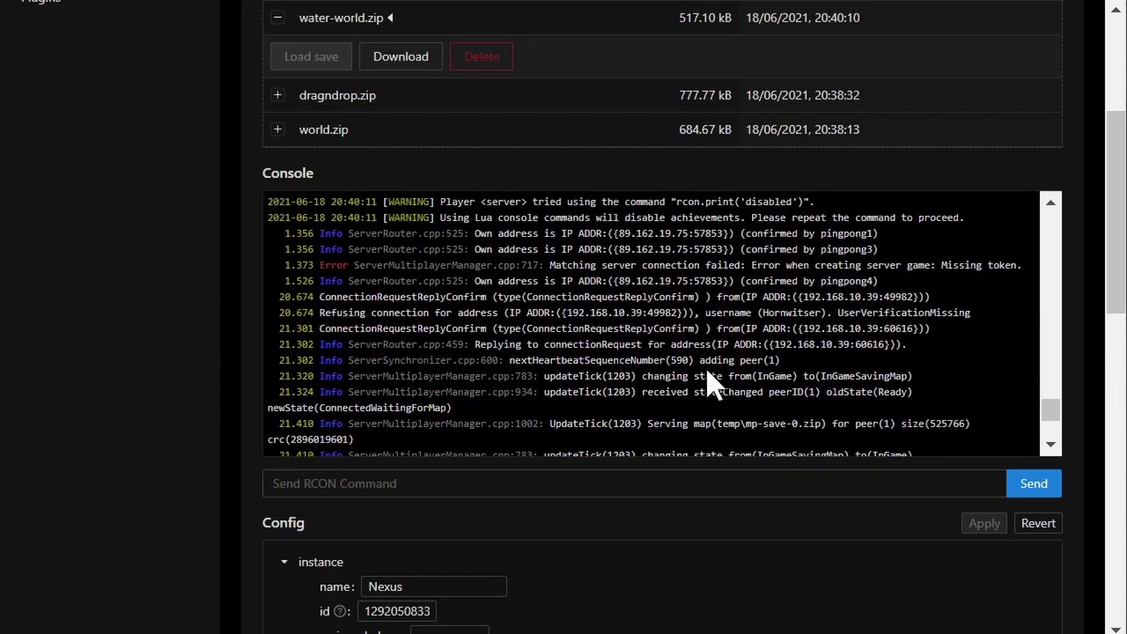
scroll(717, 377, "up", 2)
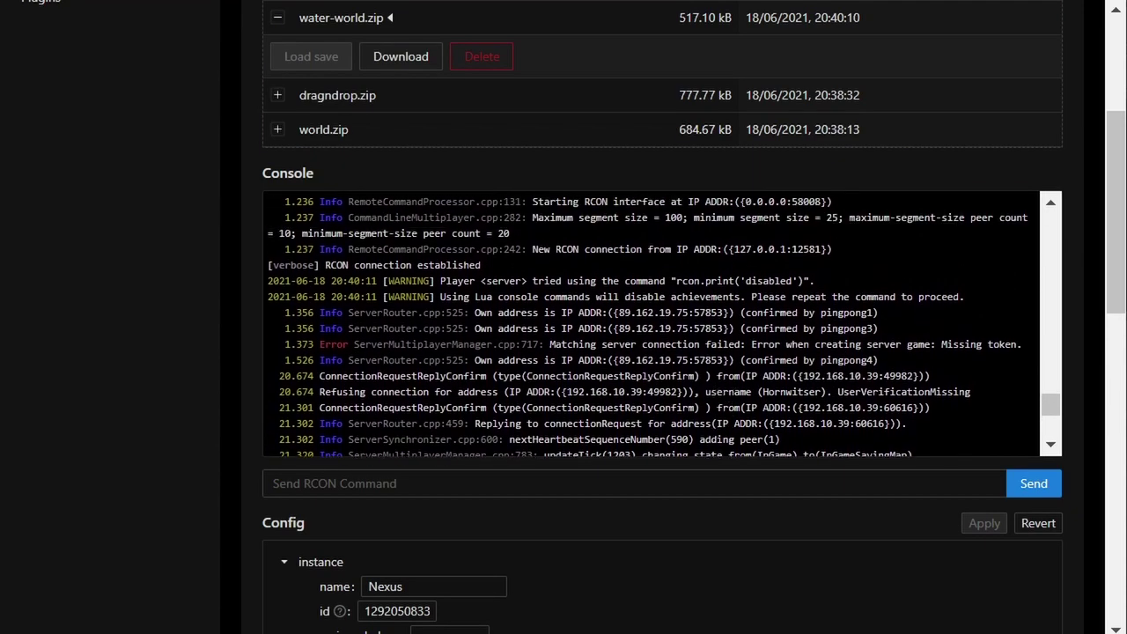
left_click_drag(318, 344, 1016, 344)
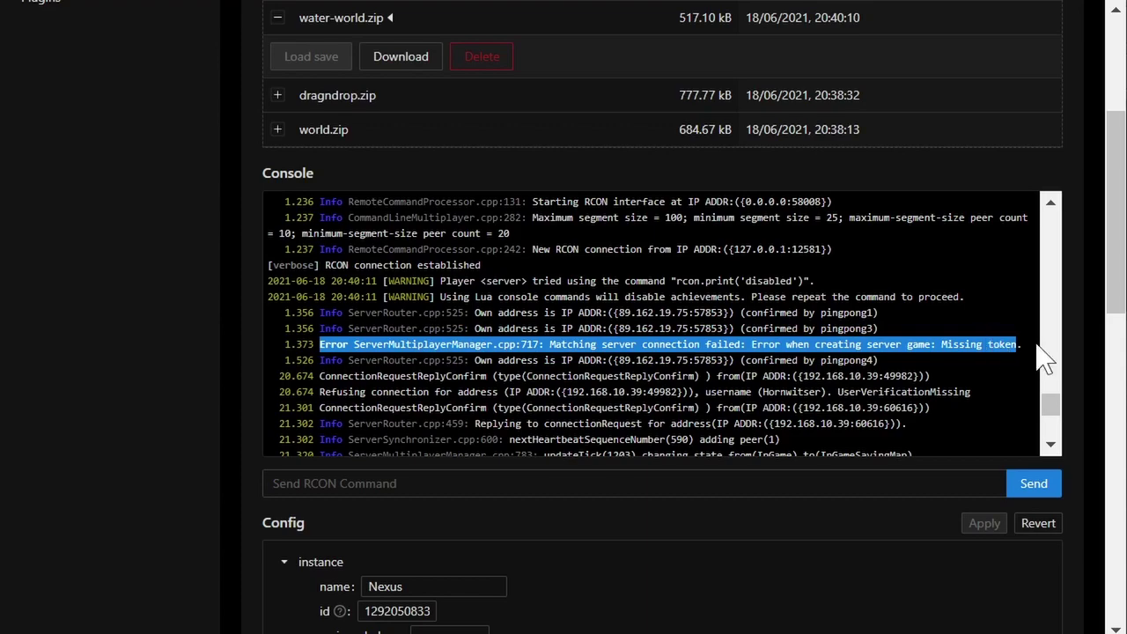
- Review the Nexus instance's config, including game_port and the factorio settings from name to ignore_player_limit_for_returning_players
scroll(1096, 344, "down", 4)
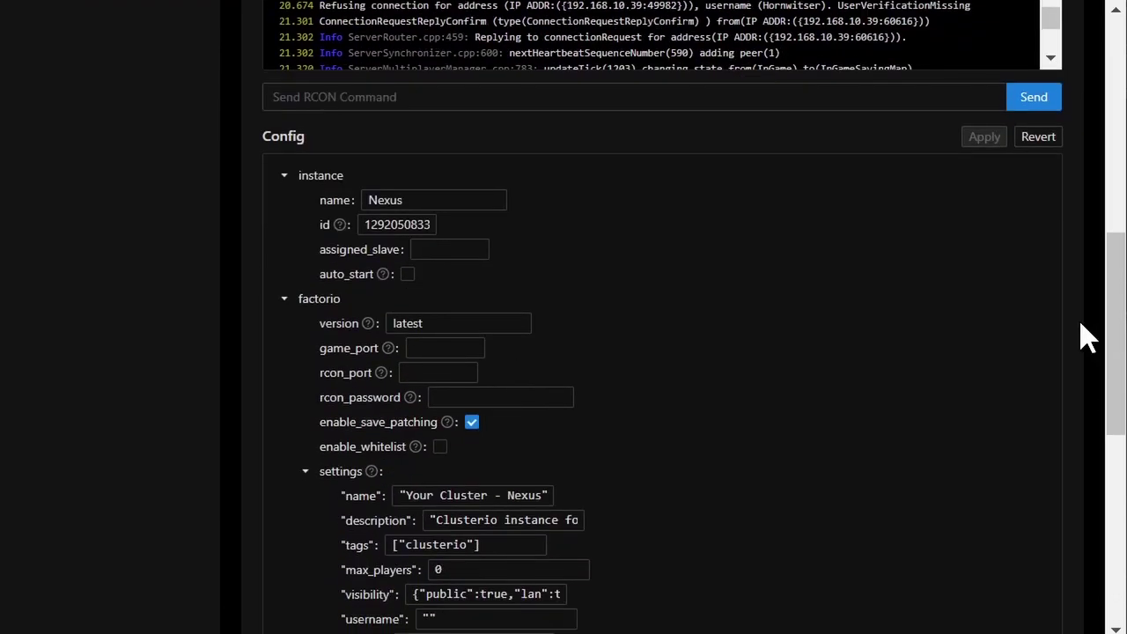
scroll(1088, 337, "down", 1)
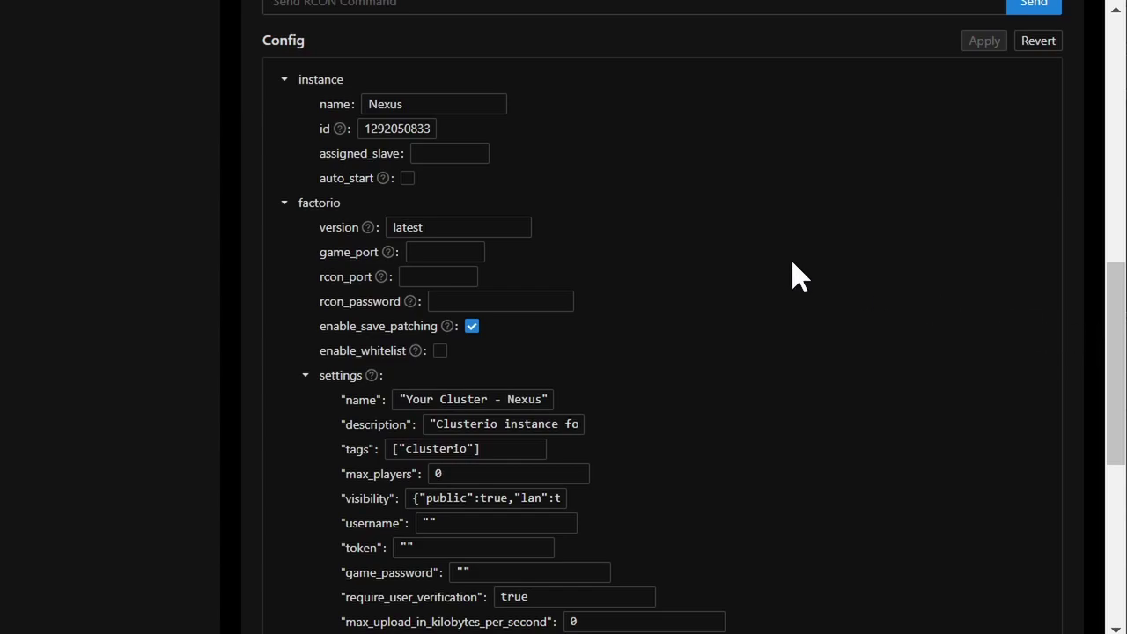
left_click(471, 252)
scroll(686, 412, "down", 1)
left_click_drag(674, 297, 759, 601)
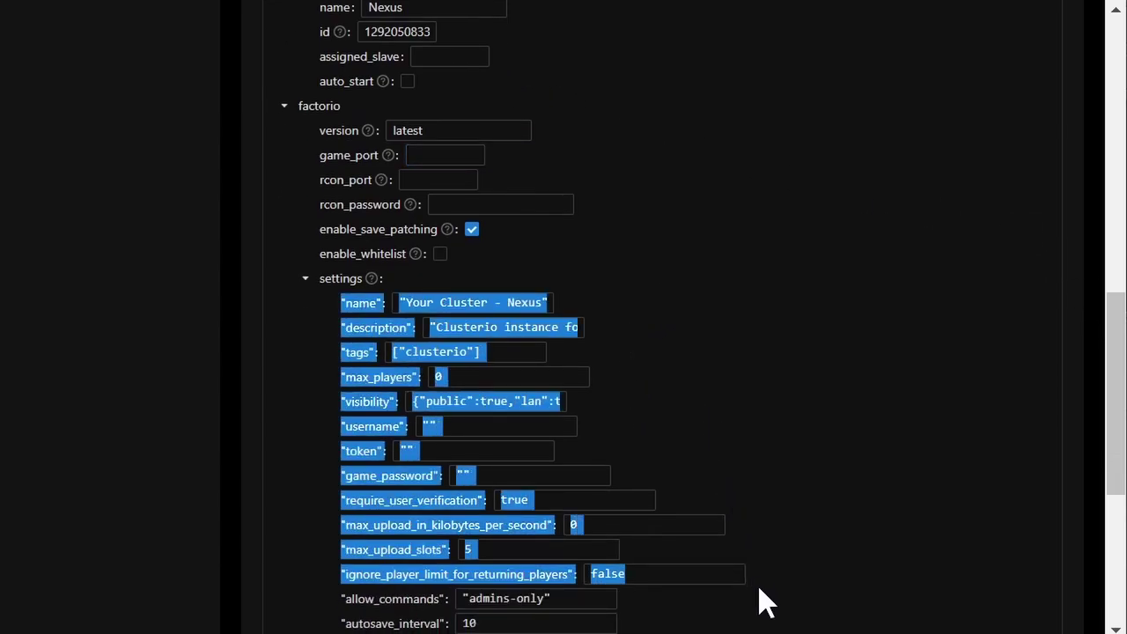
left_click(789, 456)
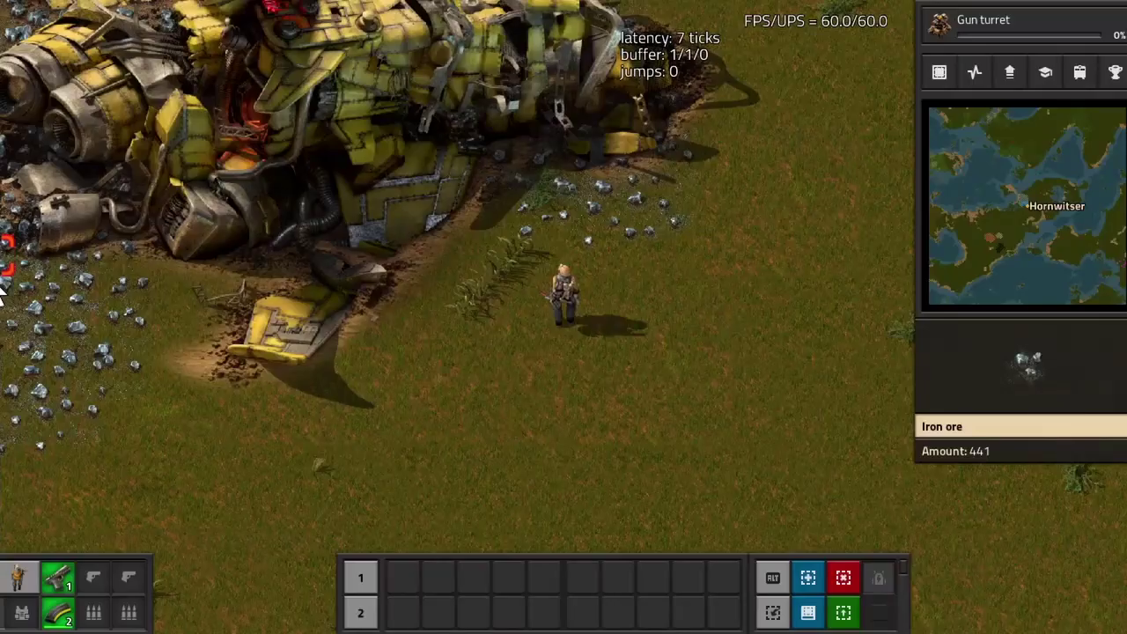
- In Factorio, quit the current game and browse the multiplayer LAN games
key("Escape")
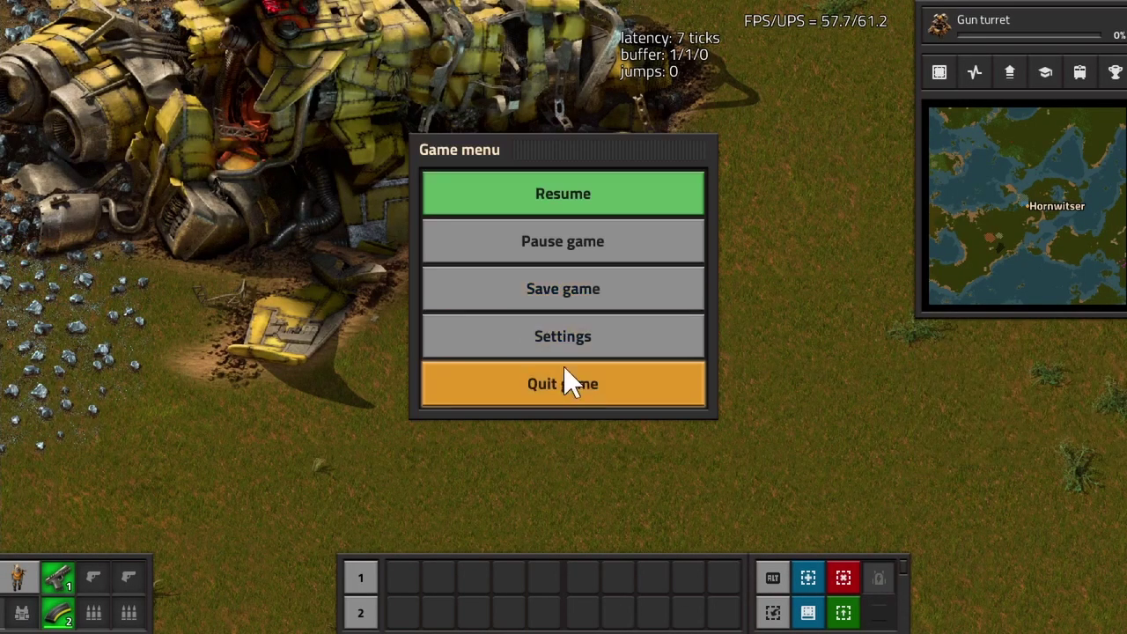
left_click(568, 383)
left_click(622, 268)
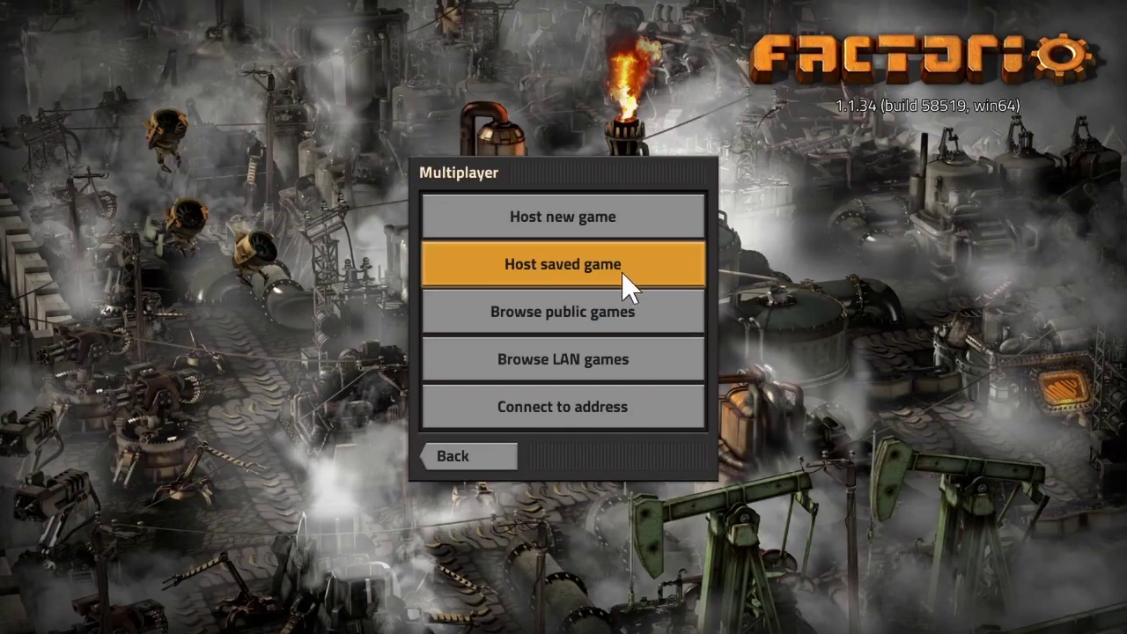
left_click(624, 357)
- In Clusterio, set the server name in the Nexus instance's factorio settings to "Water Nexus" and apply the config
key("alt+Tab")
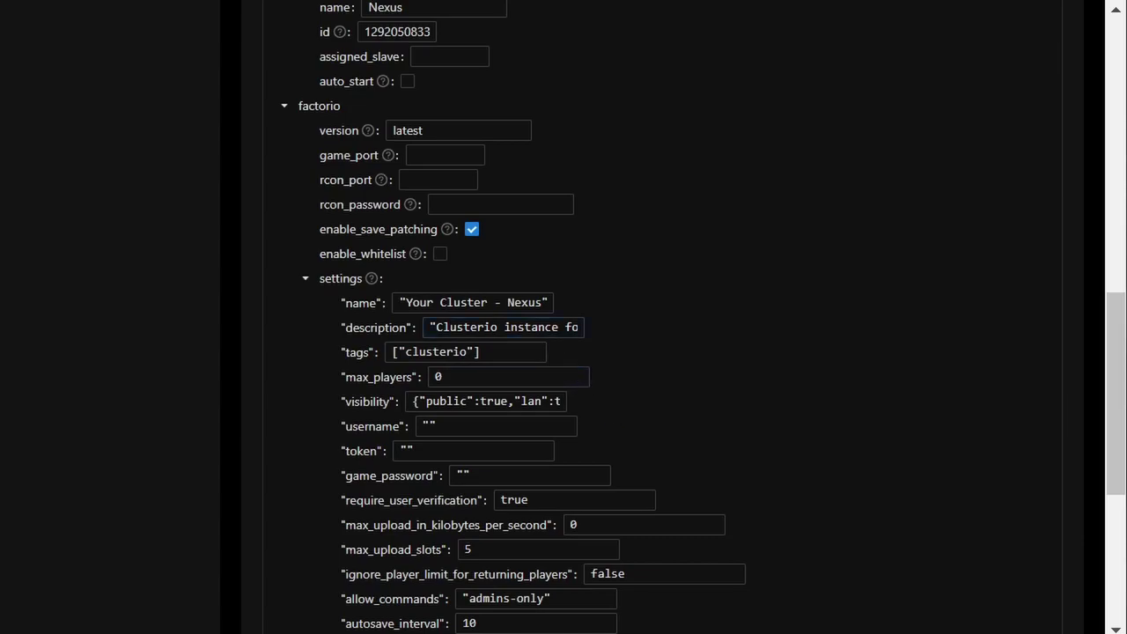
left_click_drag(405, 302, 501, 302)
type("Water")
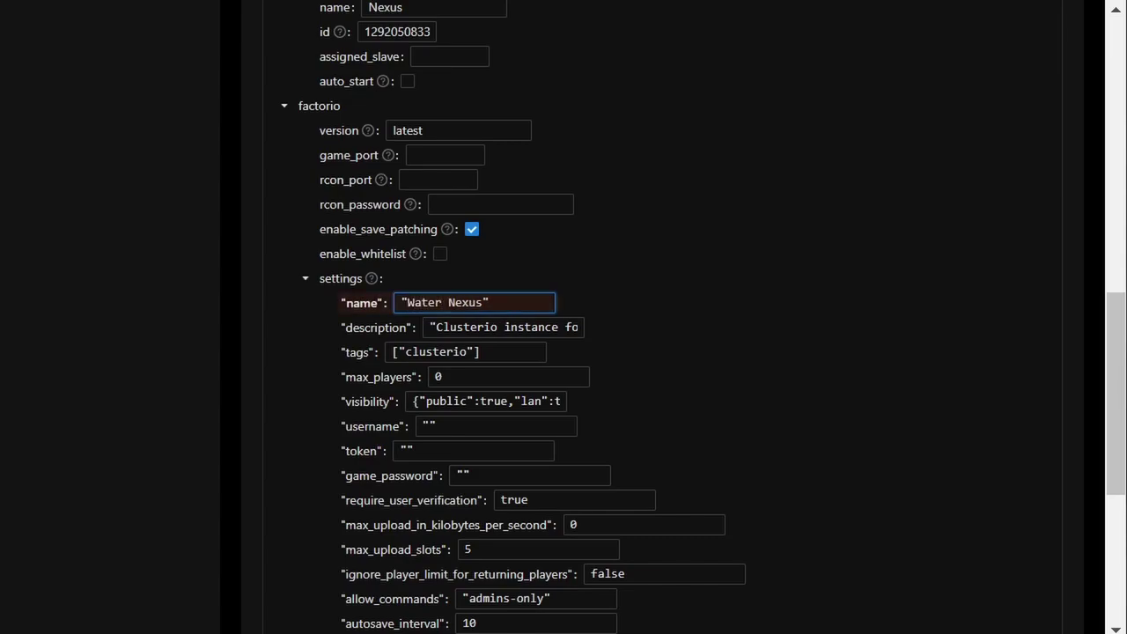
scroll(792, 295, "up", 3)
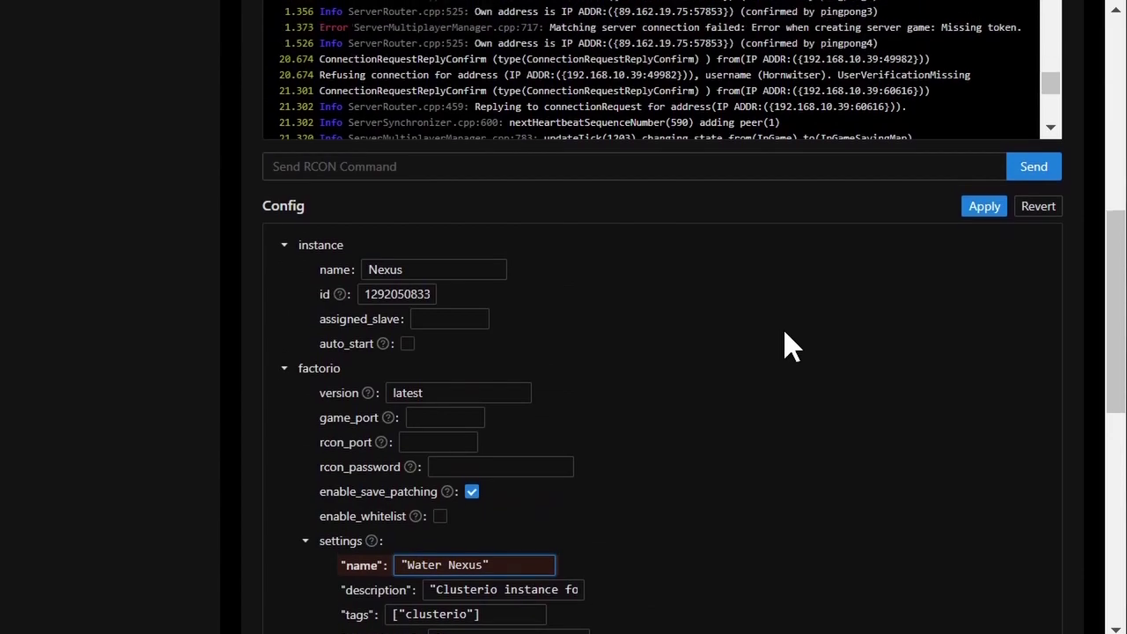
left_click(984, 233)
- Look through the rest of the Nexus config, down to the sync options and the discord_bridge plugin, and return to the console
scroll(890, 319, "down", 2)
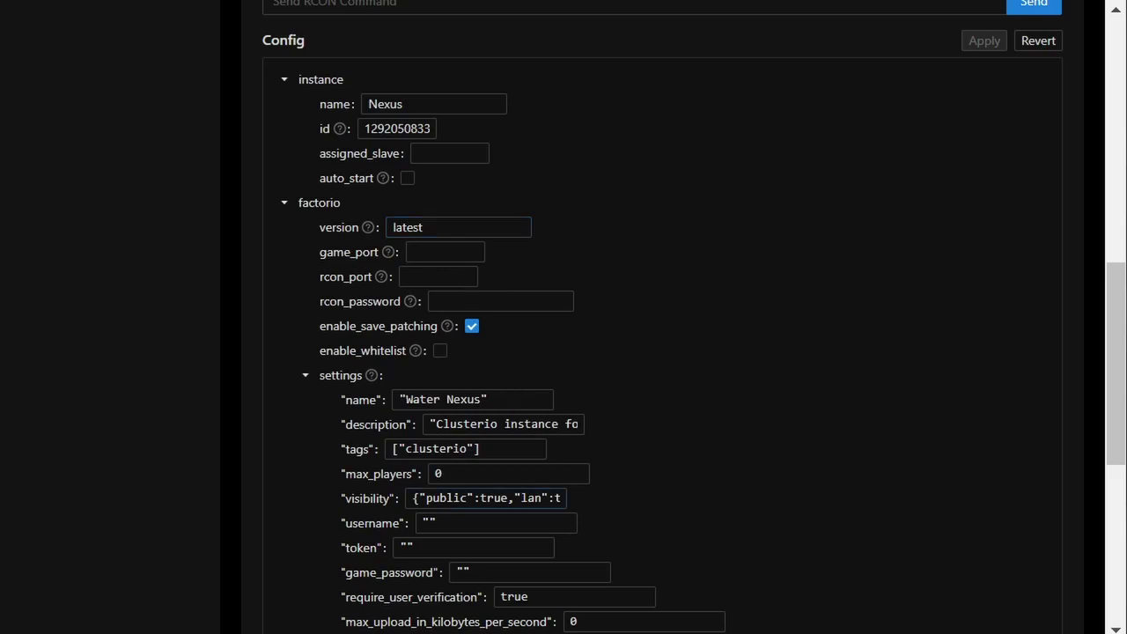
scroll(528, 405, "down", 5)
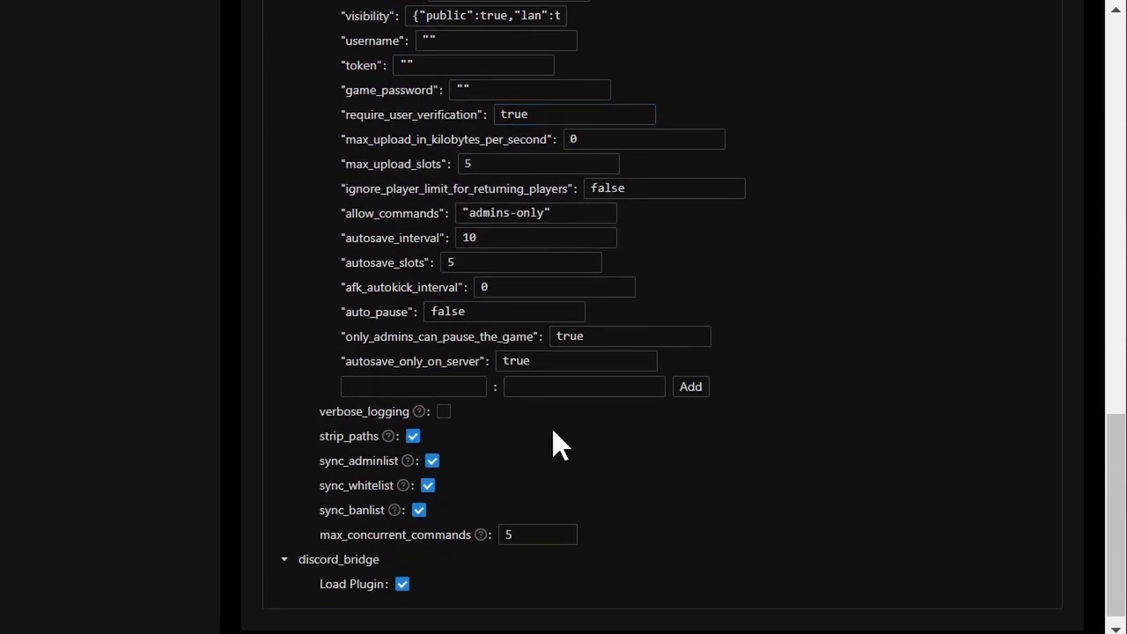
left_click_drag(534, 456, 521, 501)
left_click(524, 506)
scroll(556, 485, "up", 7)
scroll(555, 485, "up", 10)
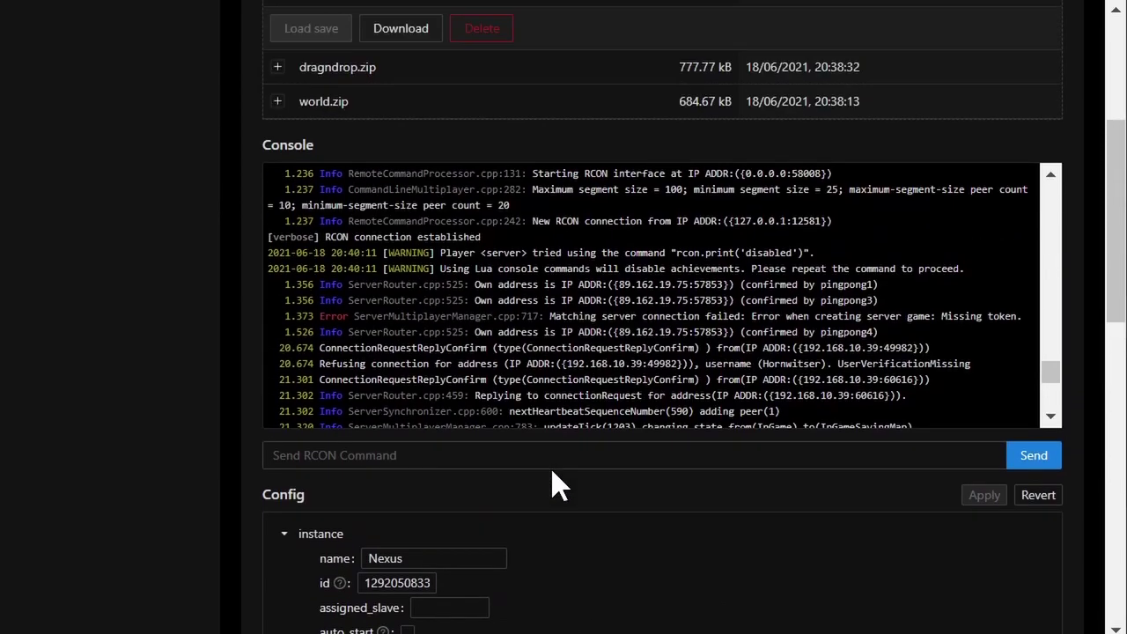
- Open the Cluster Admin user's details from the user list, and join the instance's LAN game in Factorio
left_click(93, 205)
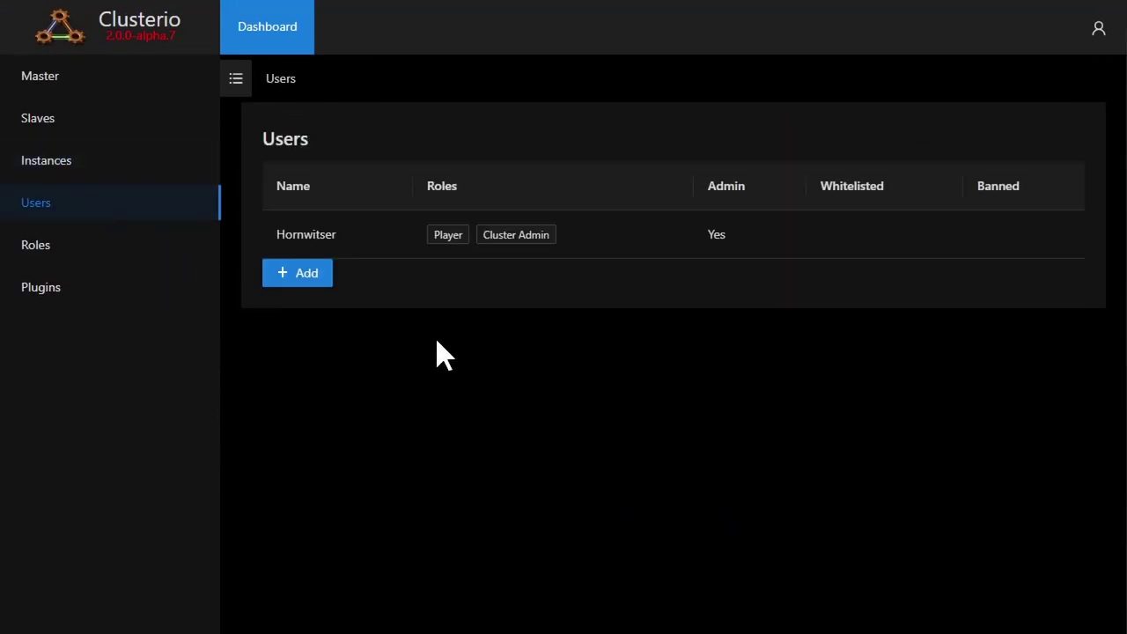
left_click(725, 249)
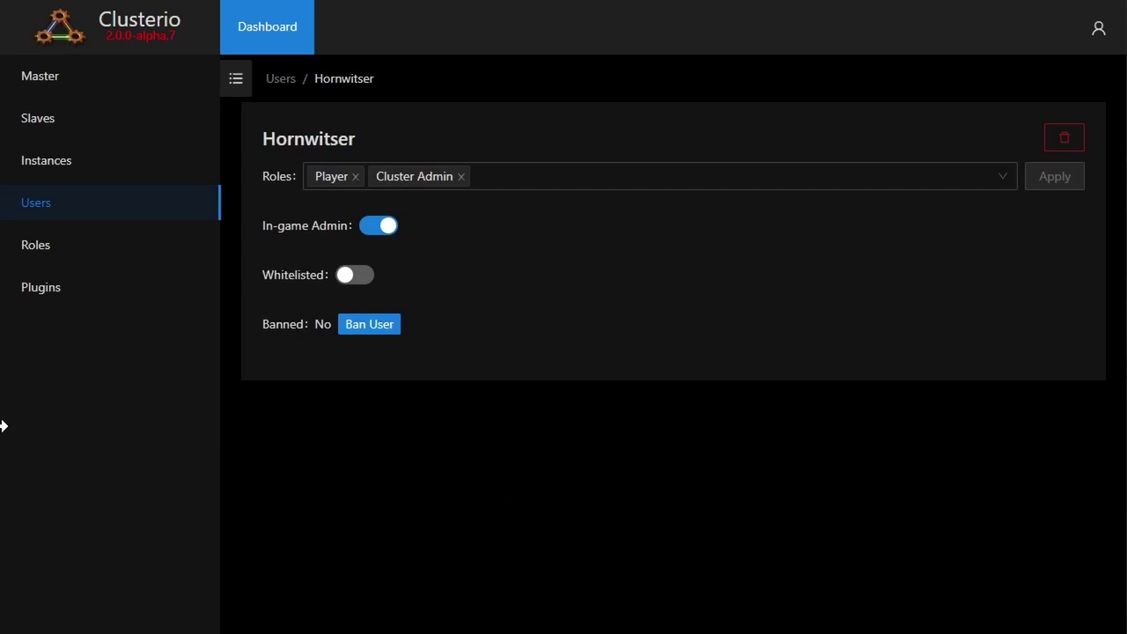
key("alt+Tab")
left_click(933, 548)
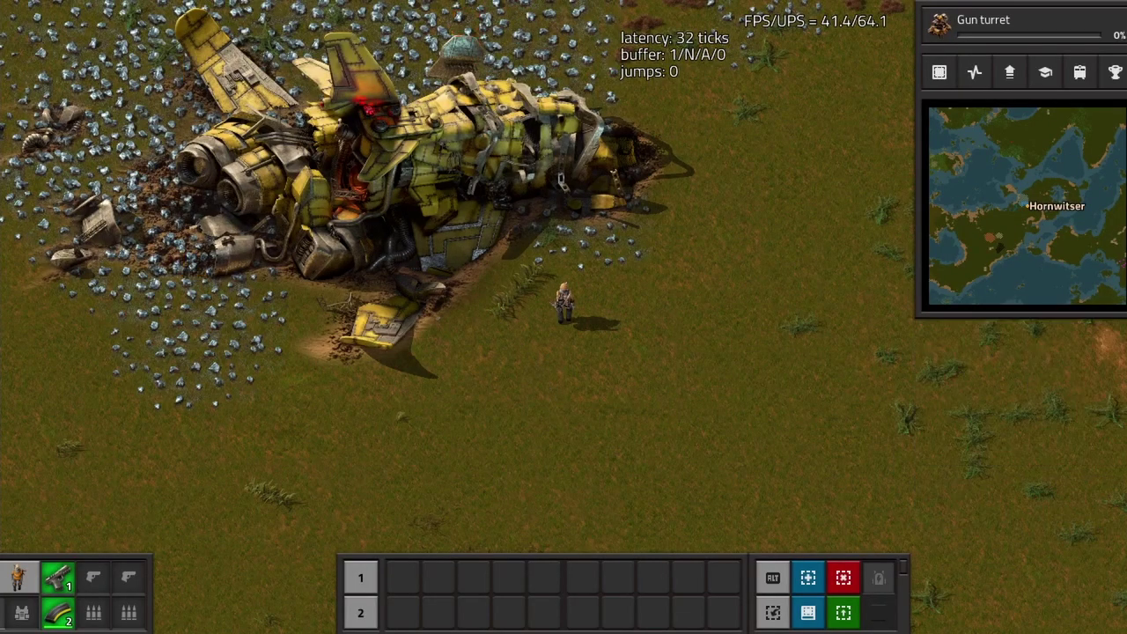
- In Clusterio, turn off In-game Admin for the user and check the effect in the running Factorio game
key("alt+Tab")
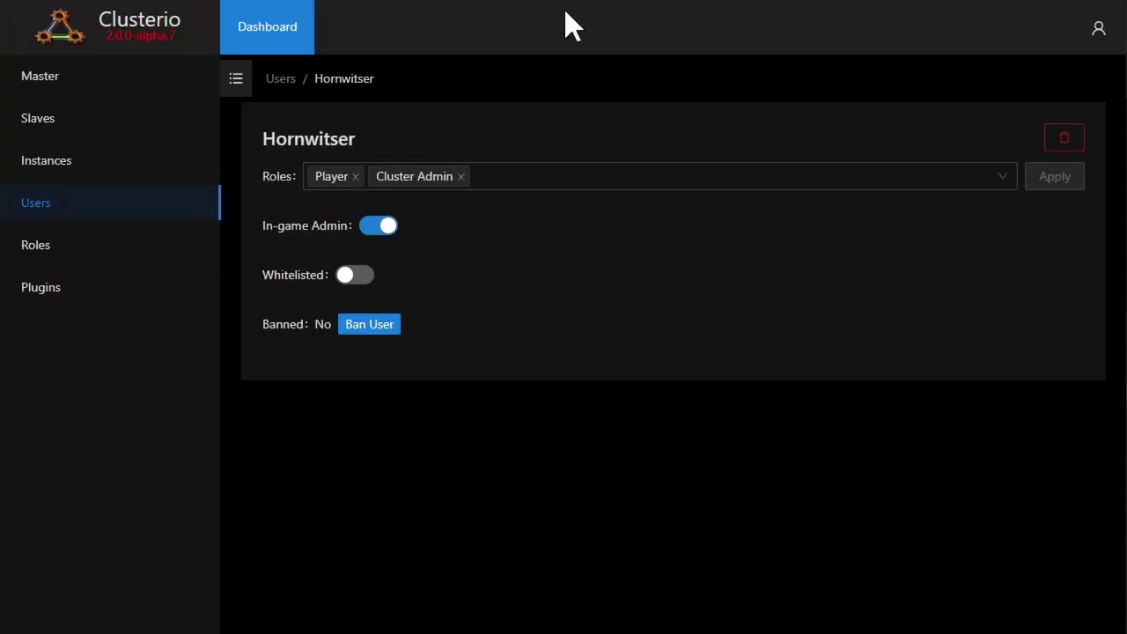
left_click(383, 229)
key("alt+Tab")
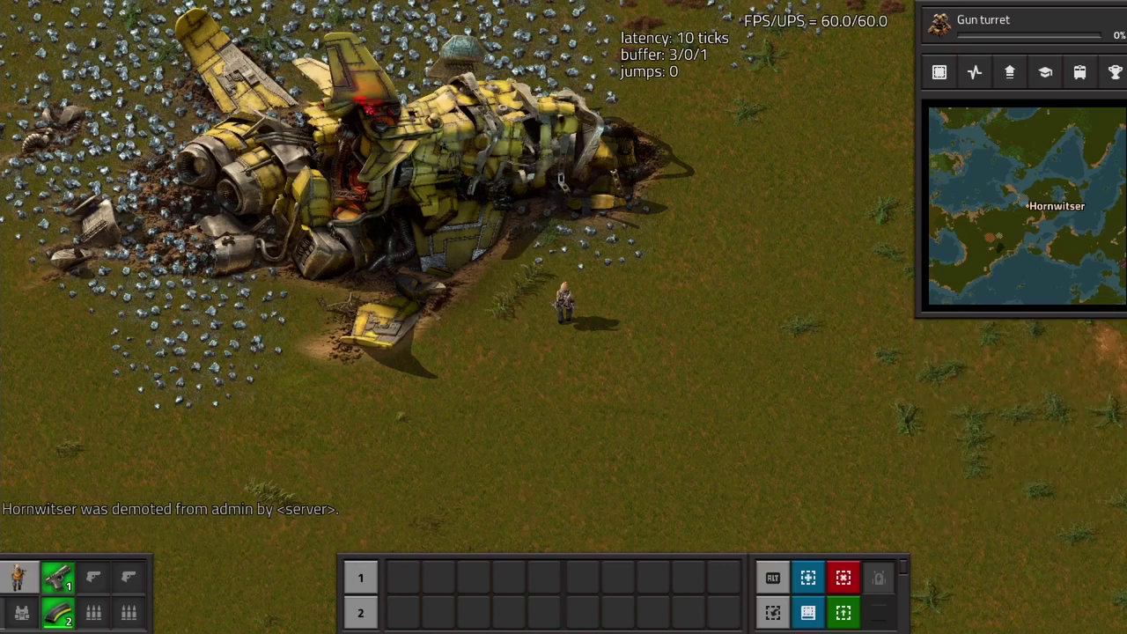
- In Clusterio, open the Player role and examine its permissions, highlighting Start instance, Load scenario and Stop instance
key("alt+Tab")
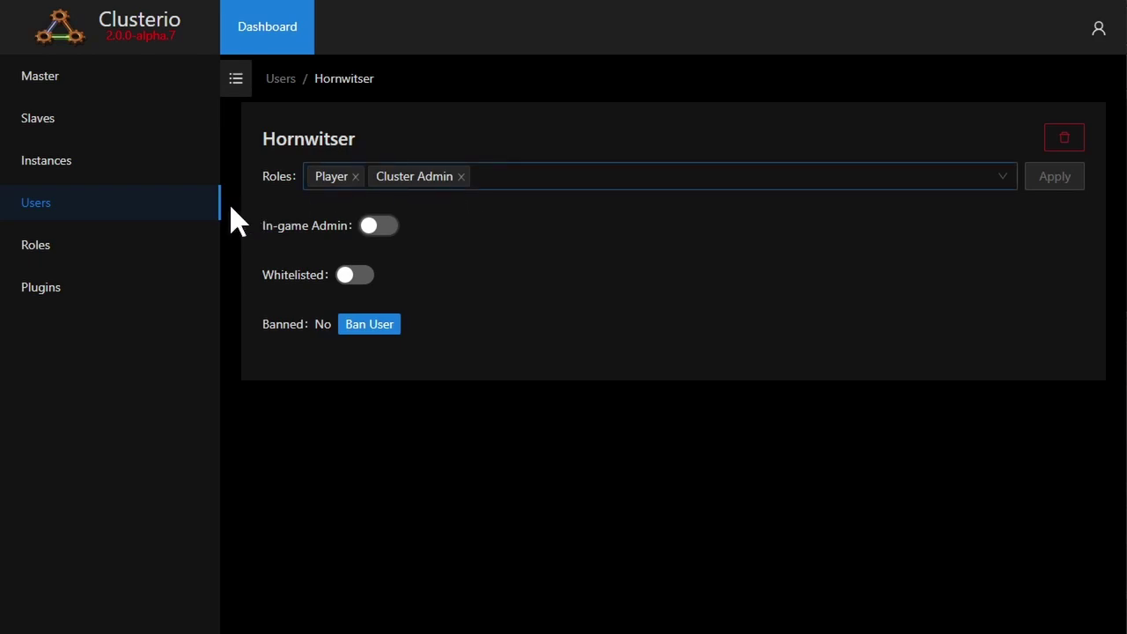
left_click(123, 252)
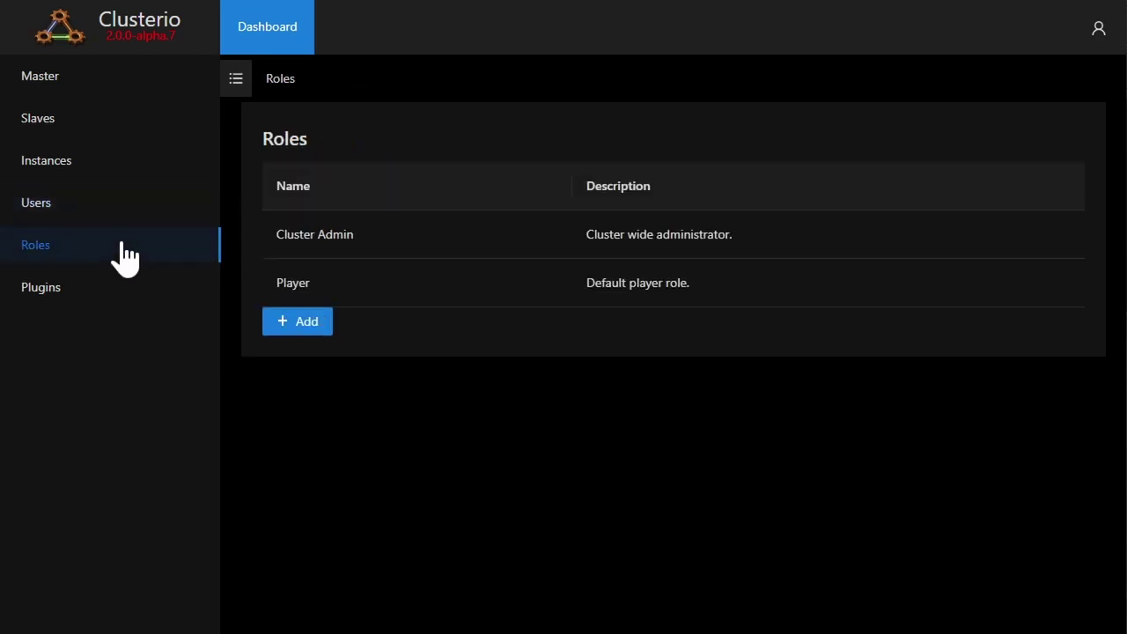
left_click(345, 280)
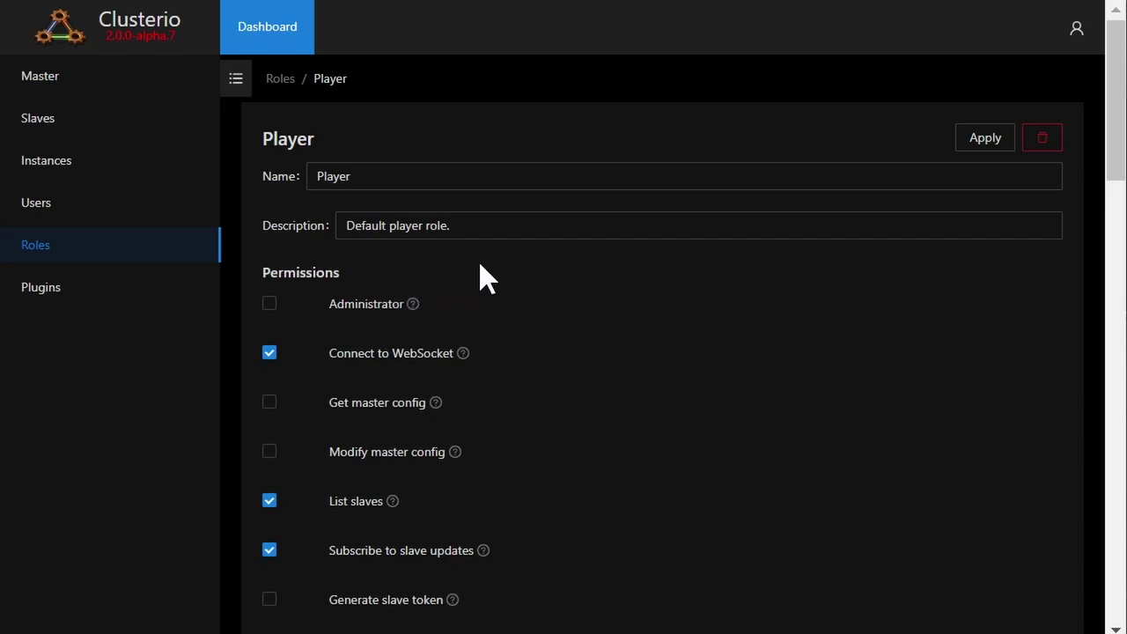
scroll(540, 353, "down", 1)
scroll(541, 384, "down", 6)
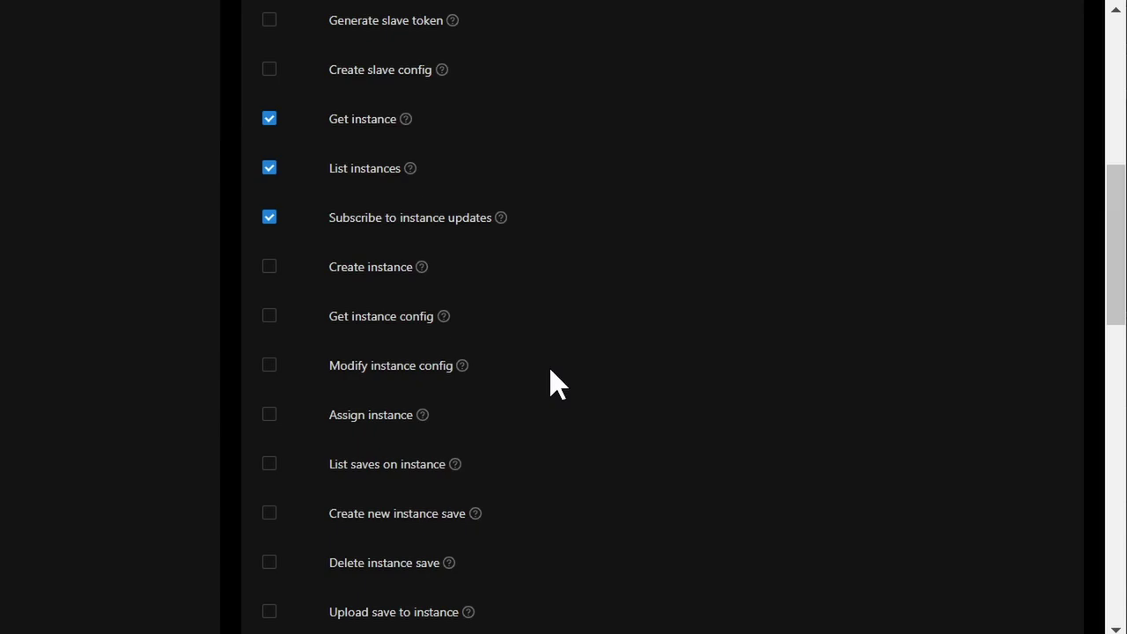
scroll(550, 370, "down", 1)
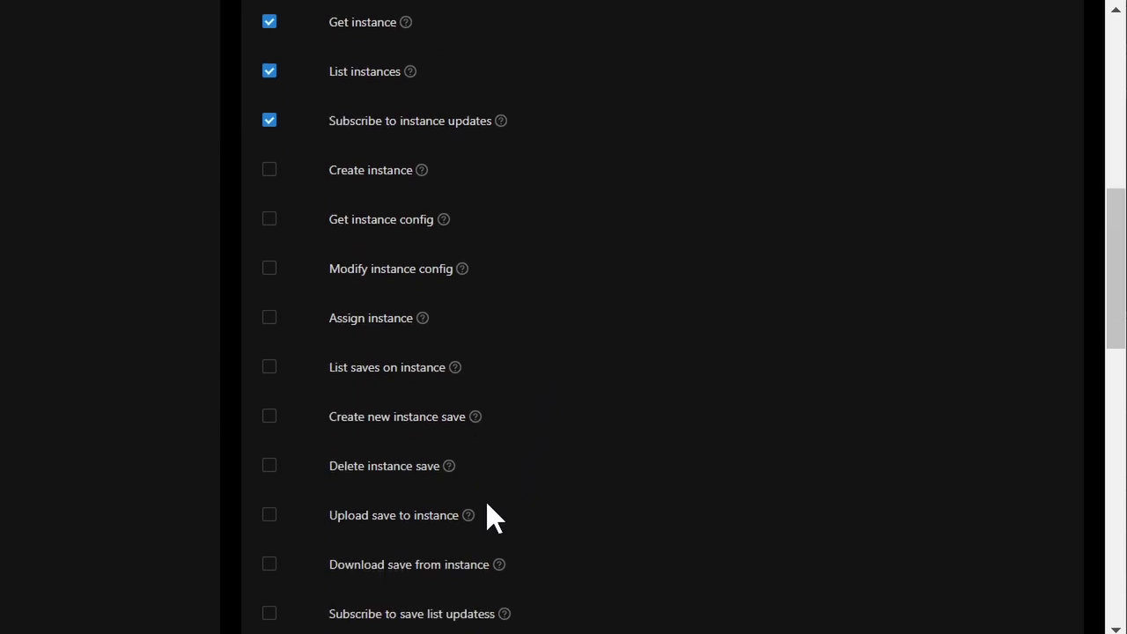
scroll(519, 493, "down", 2)
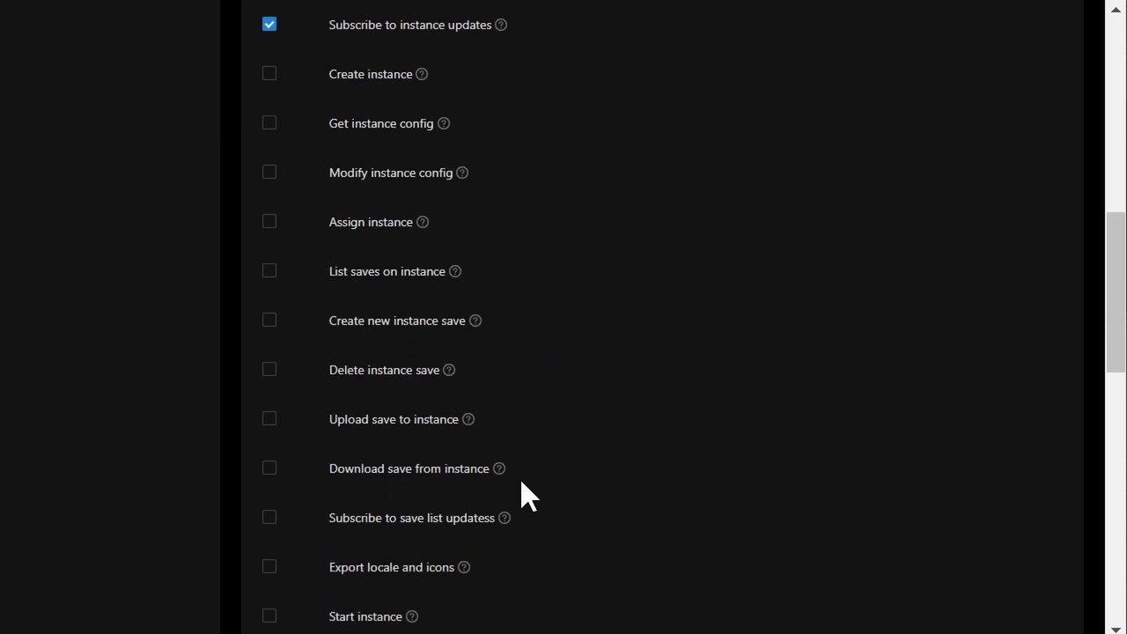
scroll(533, 473, "down", 1)
left_click_drag(511, 398, 513, 516)
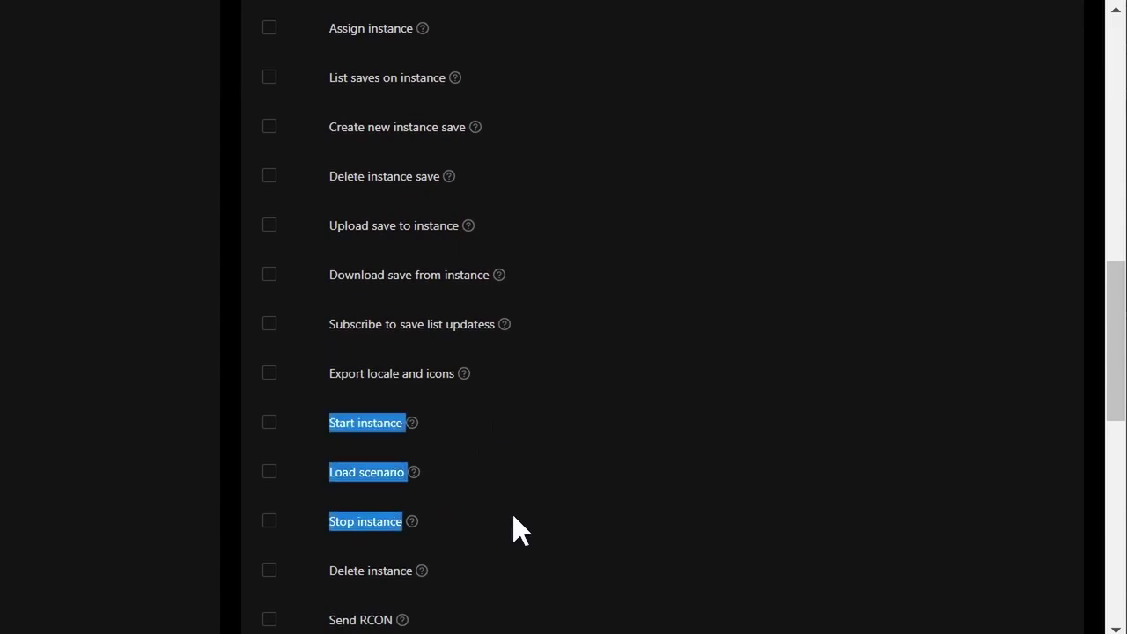
left_click(515, 526)
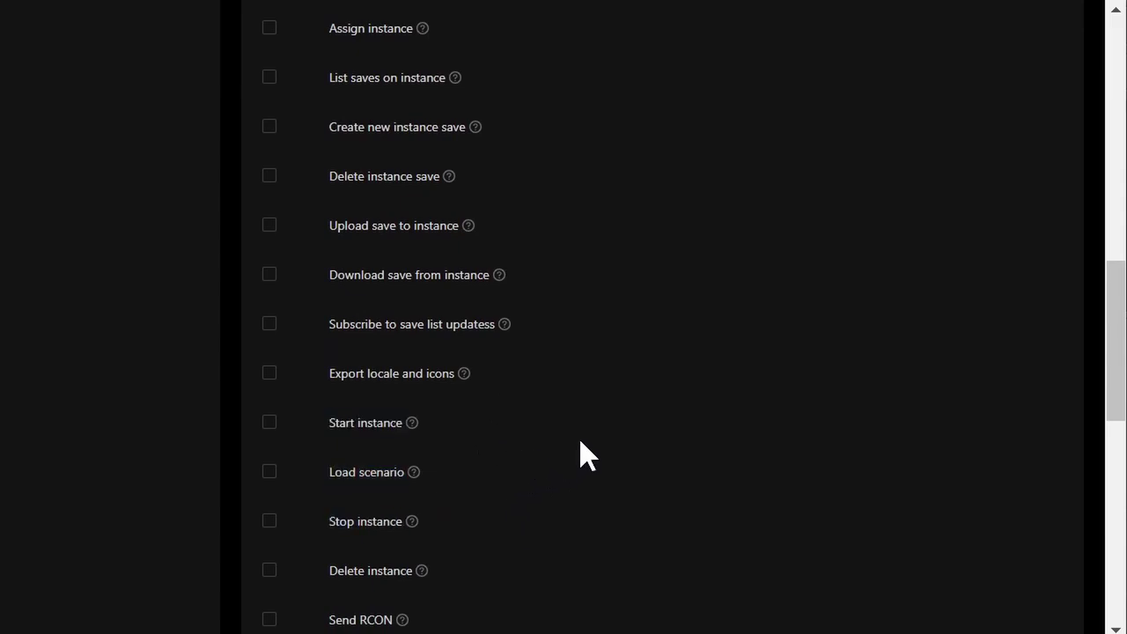
scroll(580, 443, "up", 3)
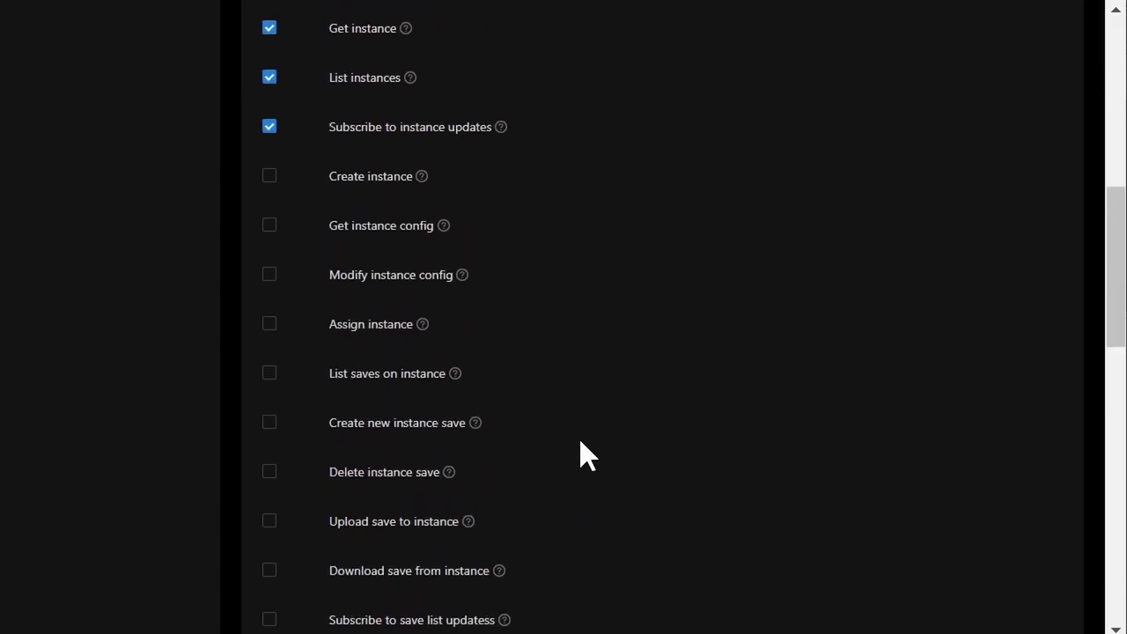
scroll(586, 449, "up", 8)
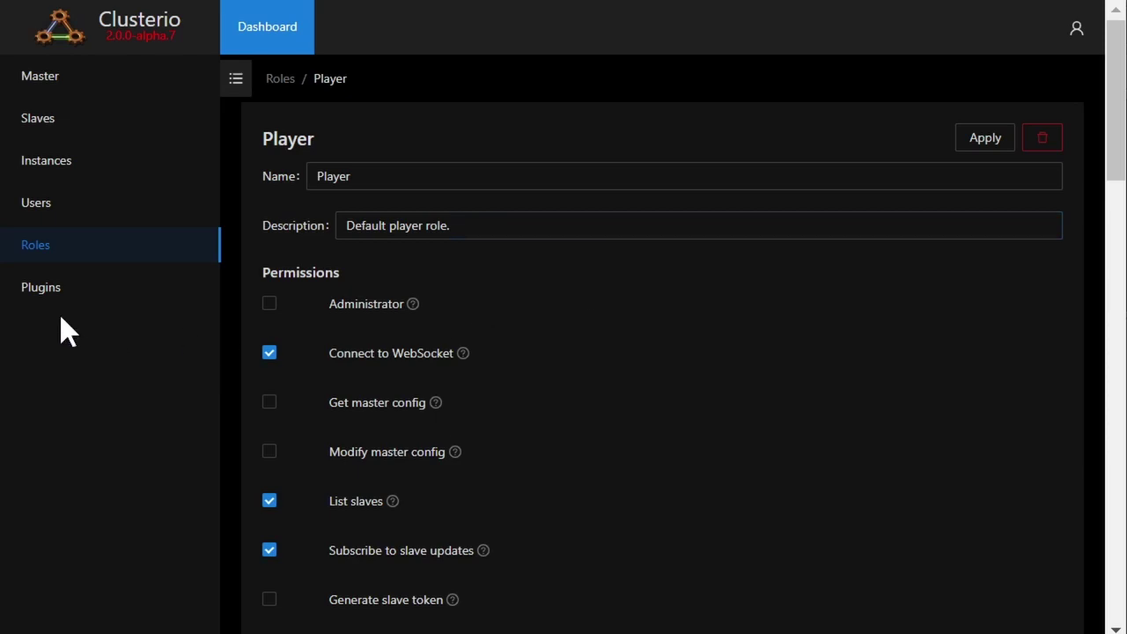
- View Clusterio's list of plugins, and in Discord copy the ID of the general text channel
left_click(36, 294)
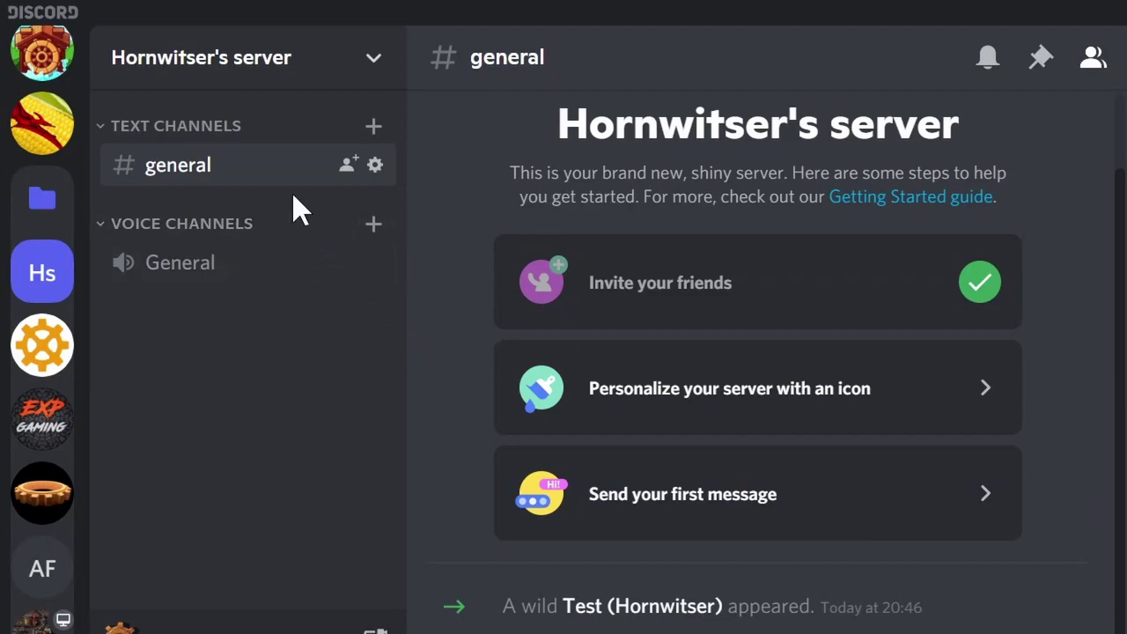
right_click(246, 167)
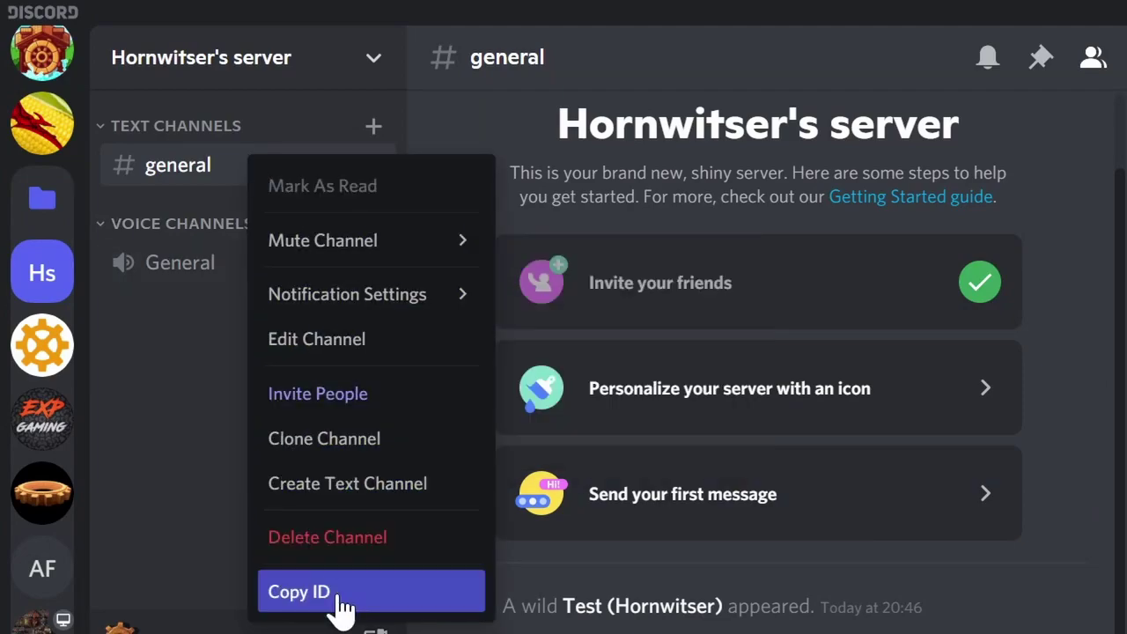
left_click(340, 595)
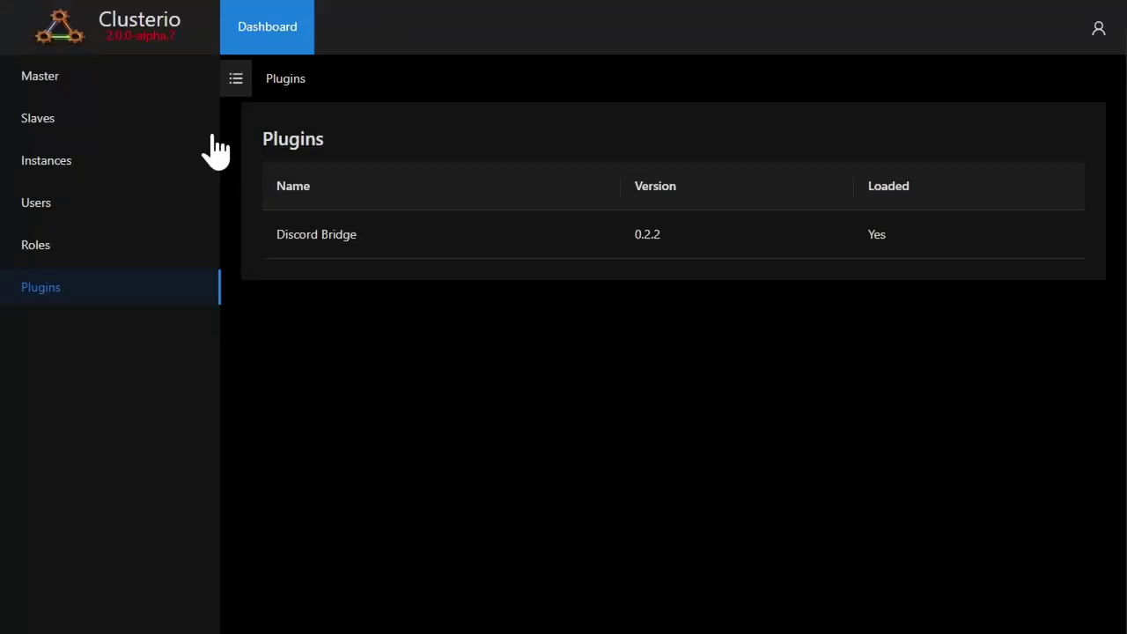
- In Clusterio's master config, paste the copied ID as the discord_bridge Channel ID and apply the change
left_click(63, 86)
scroll(423, 319, "down", 3)
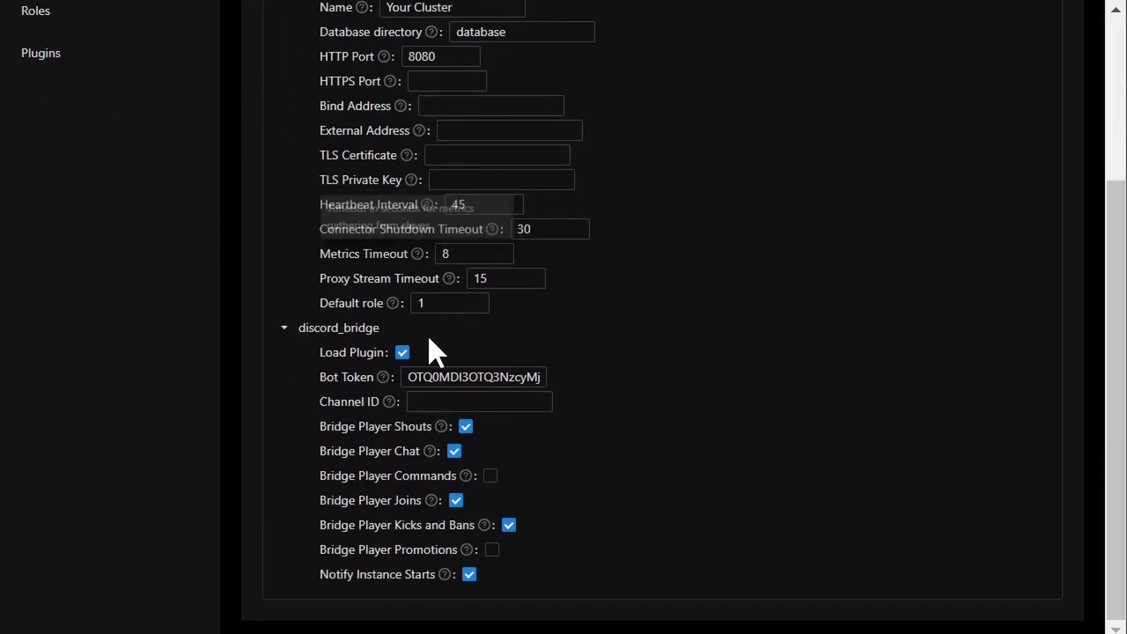
left_click(444, 405)
right_click(445, 405)
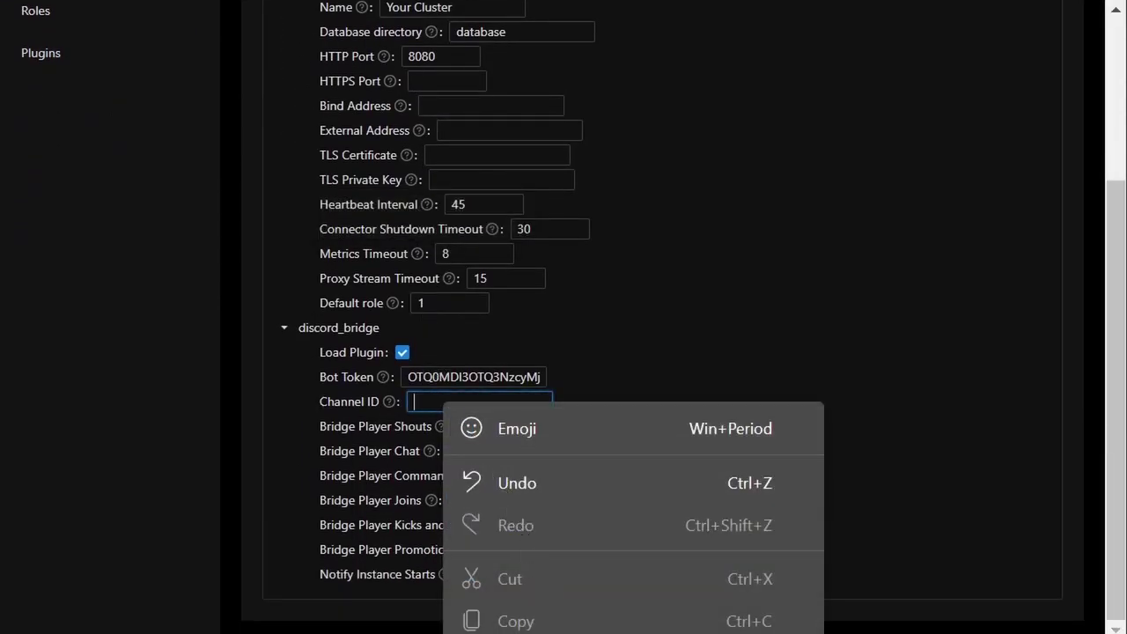
key("ctrl+v")
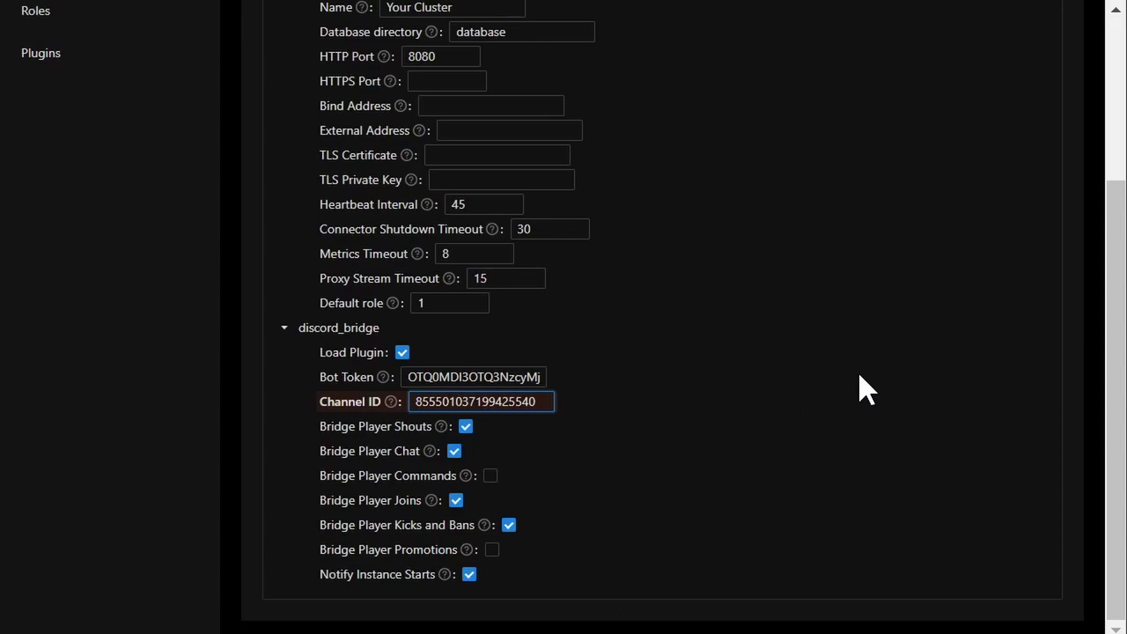
scroll(859, 376, "up", 3)
left_click(984, 180)
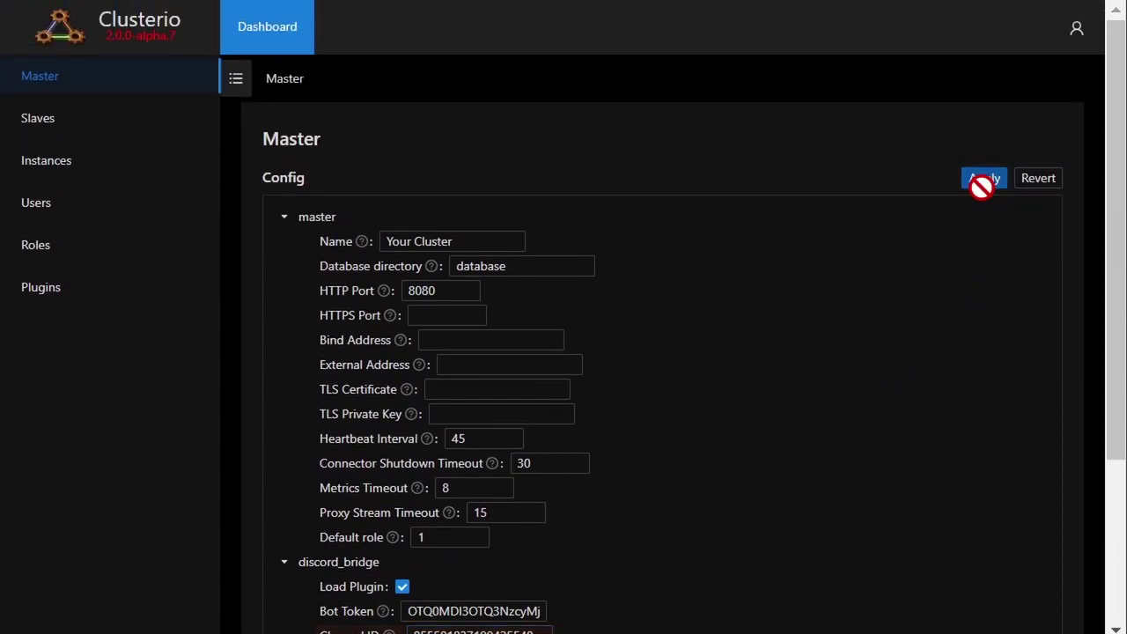
scroll(910, 303, "down", 3)
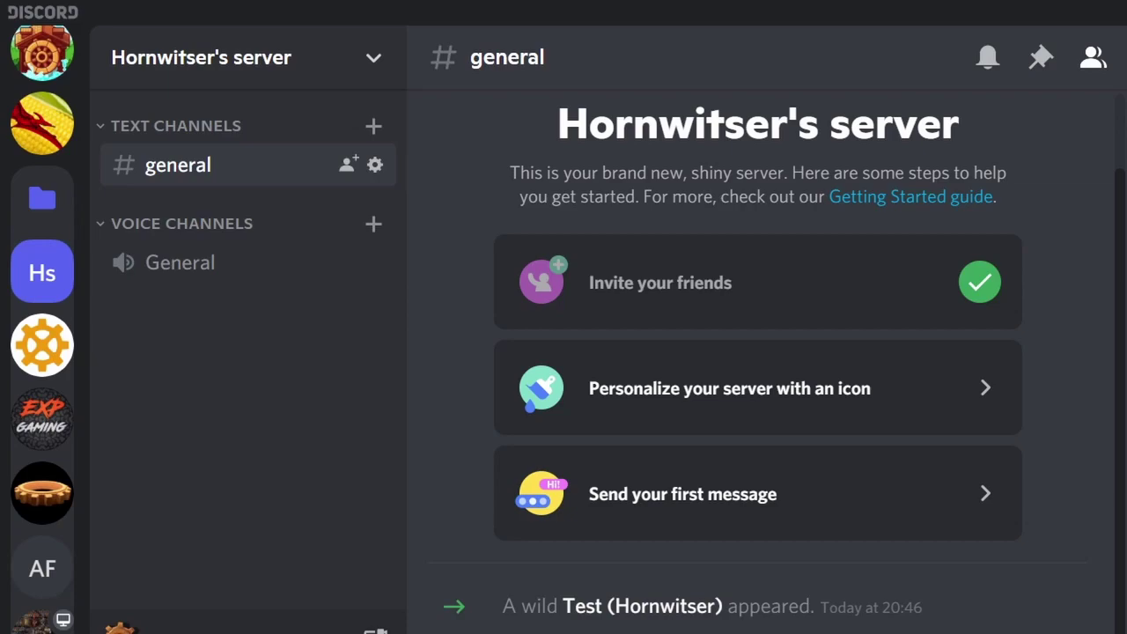
- Send "Hello" in Discord's general channel and answer "Hello there" in the Factorio game chat
key("Return")
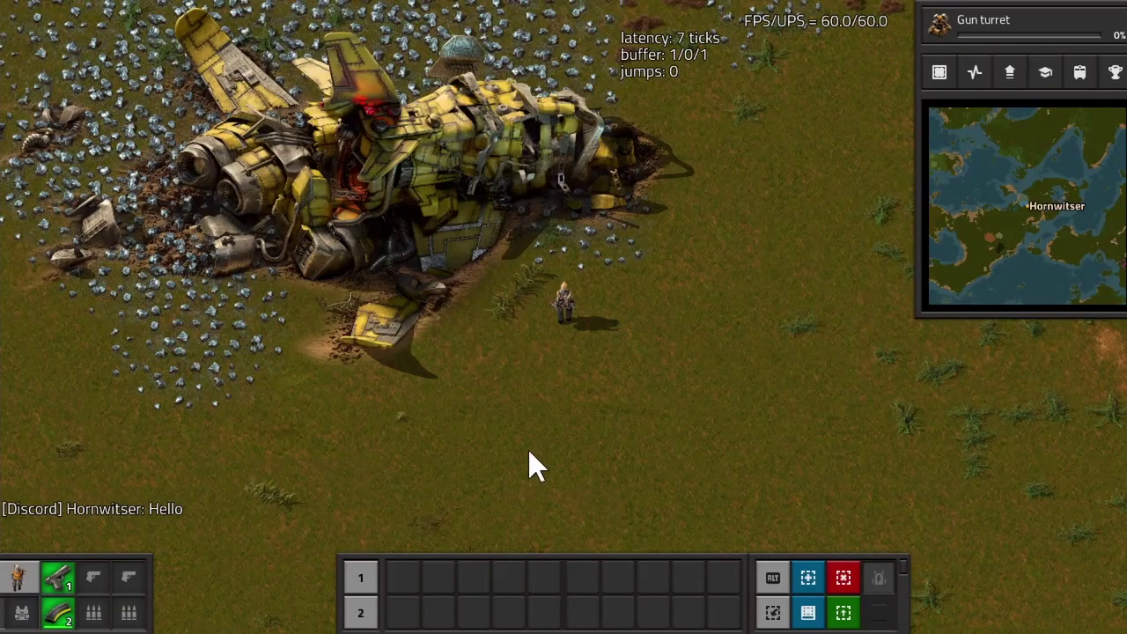
key("grave")
type("Hello ")
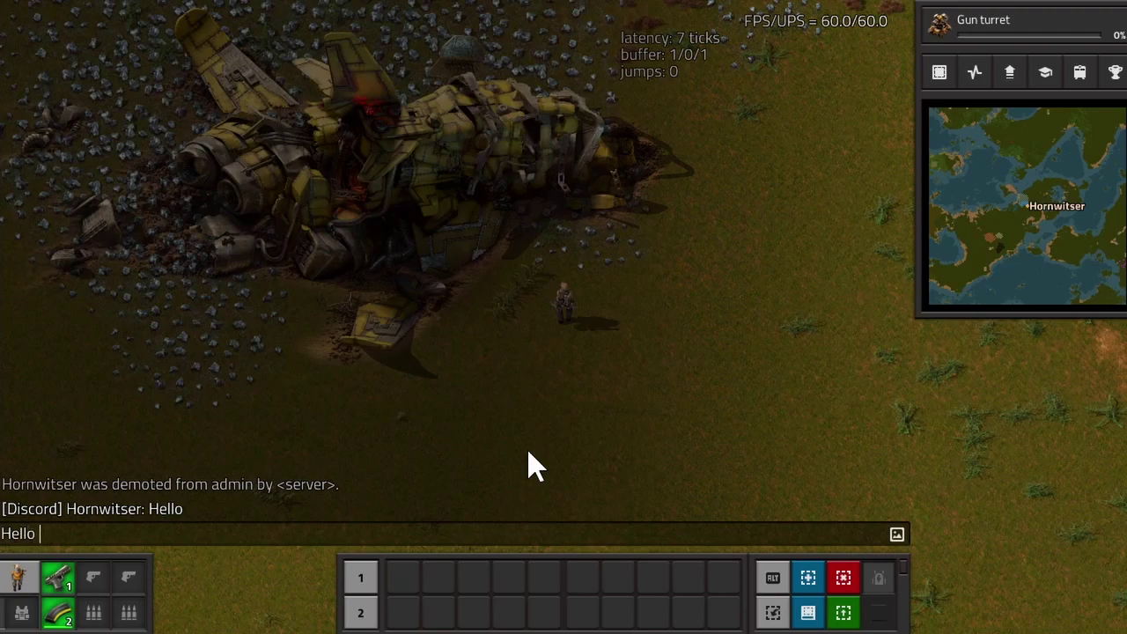
type("there")
key("Return")
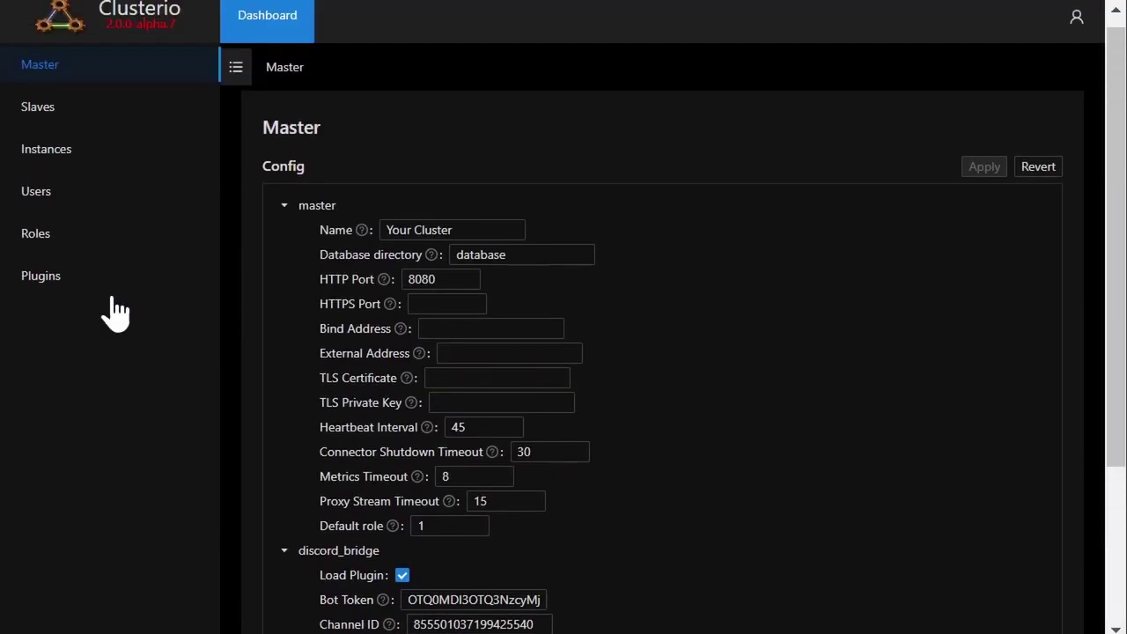
- Open the Nexus instance in Clusterio and preview its page at a responsive width of 370, then leave the responsive view
left_click(70, 152)
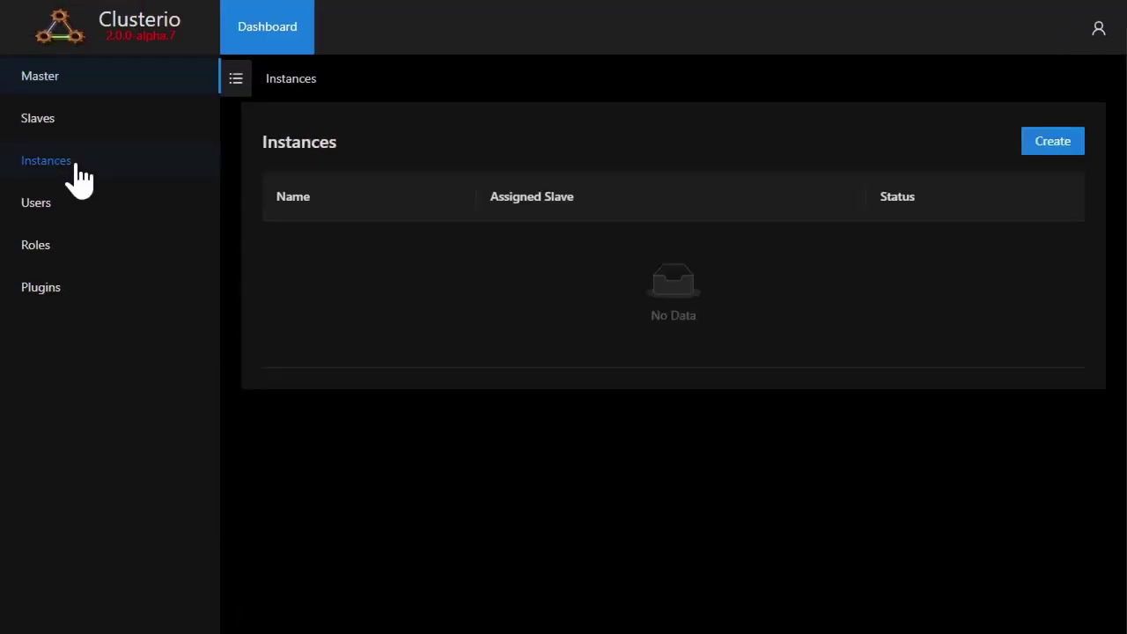
left_click(370, 242)
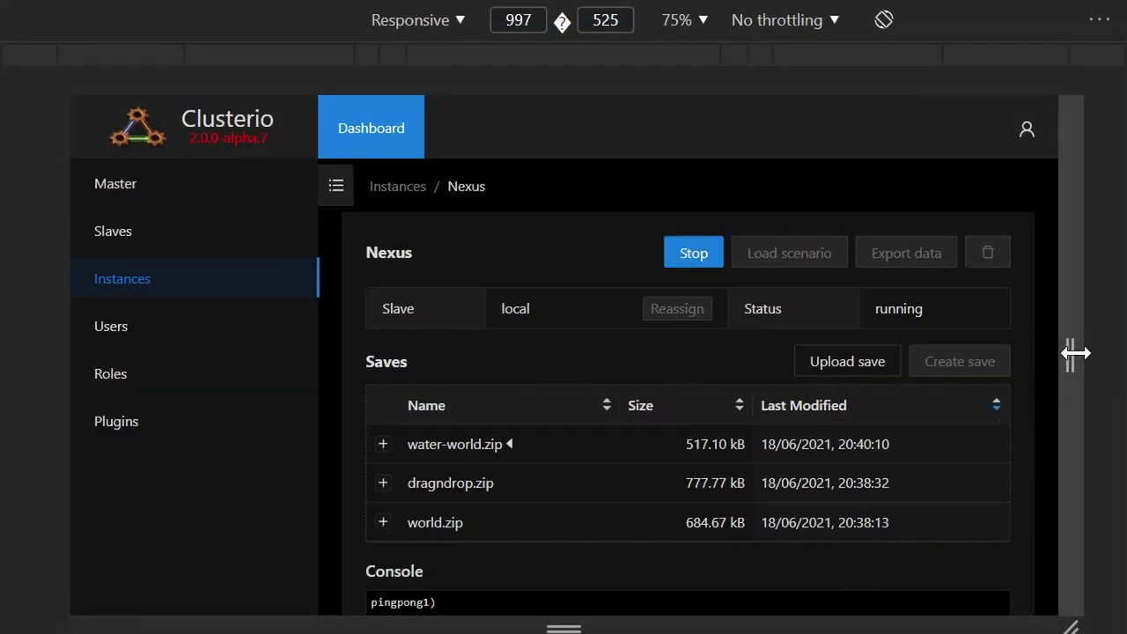
left_click_drag(1075, 352, 763, 358)
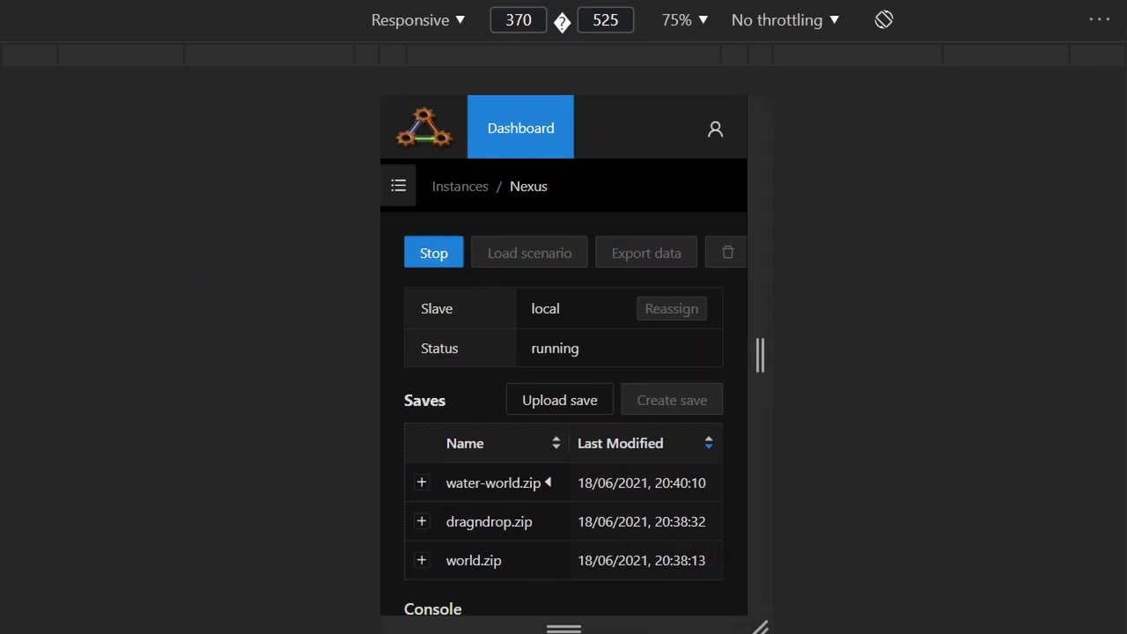
key("ctrl+shift+m")
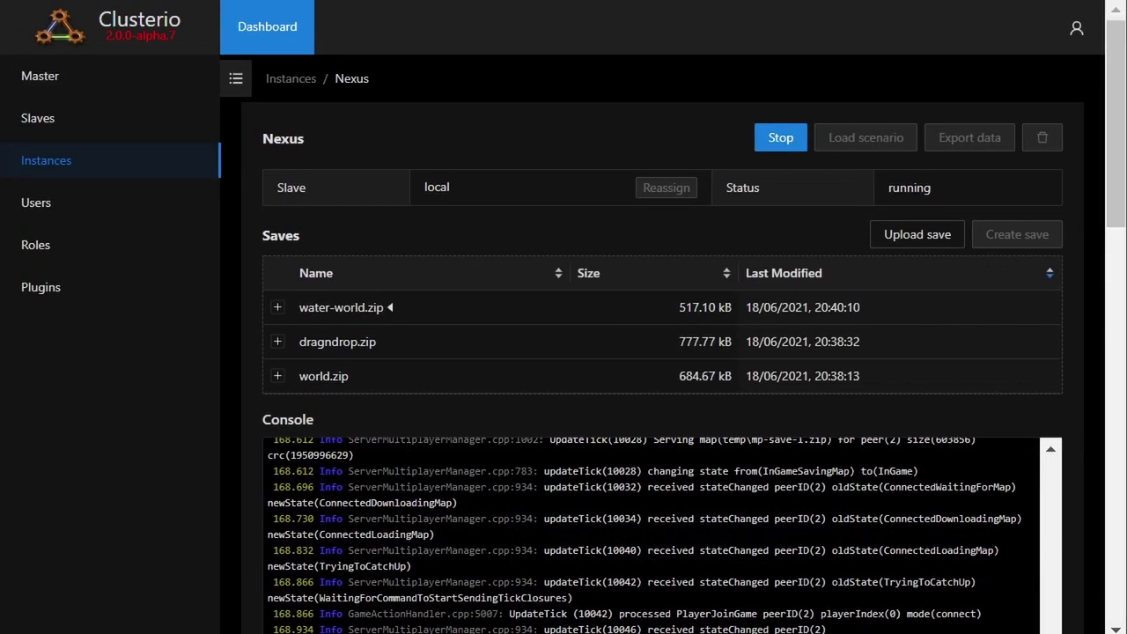
- Bring up Windows PowerShell and stop the instance by running "npx clusterioctl instance stop Nexus"
left_click_drag(453, 633, 466, 363)
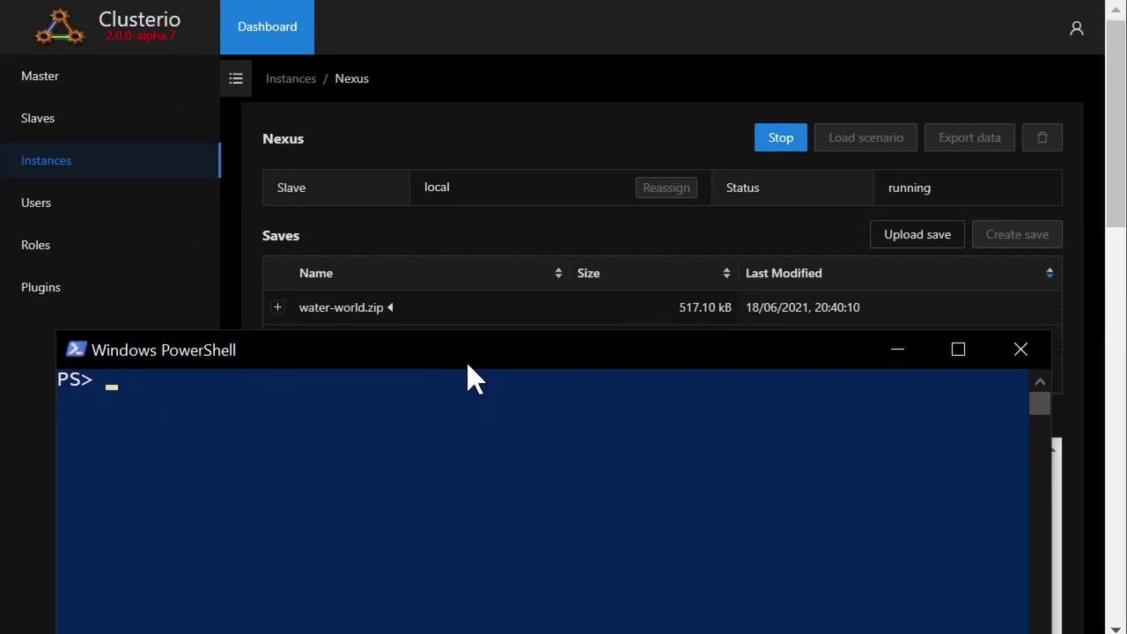
left_click(489, 588)
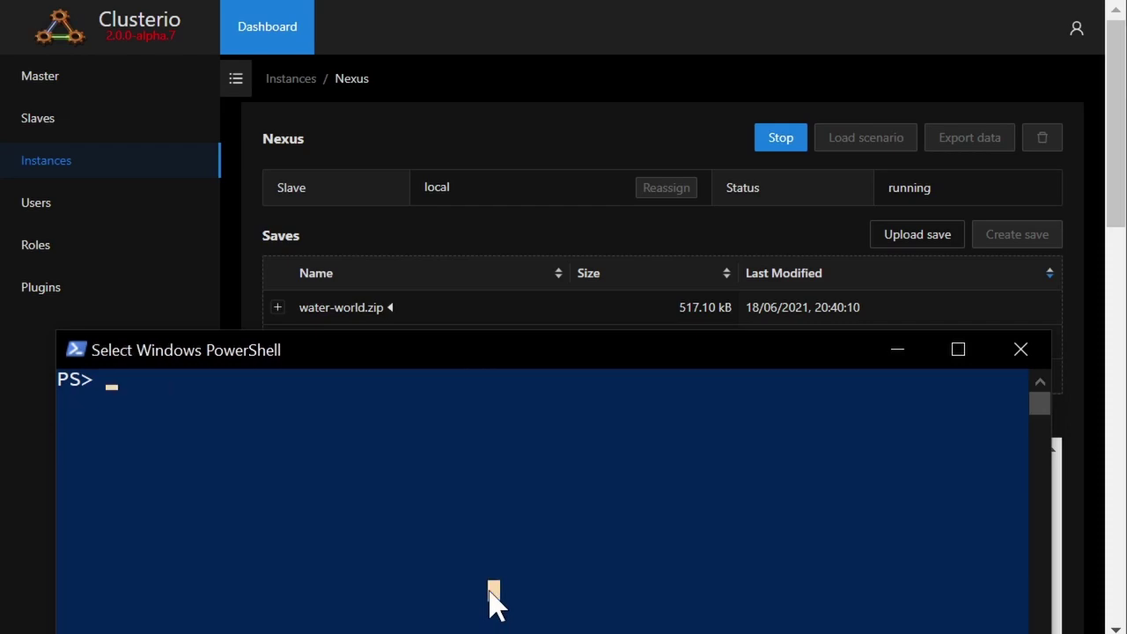
type("npx c")
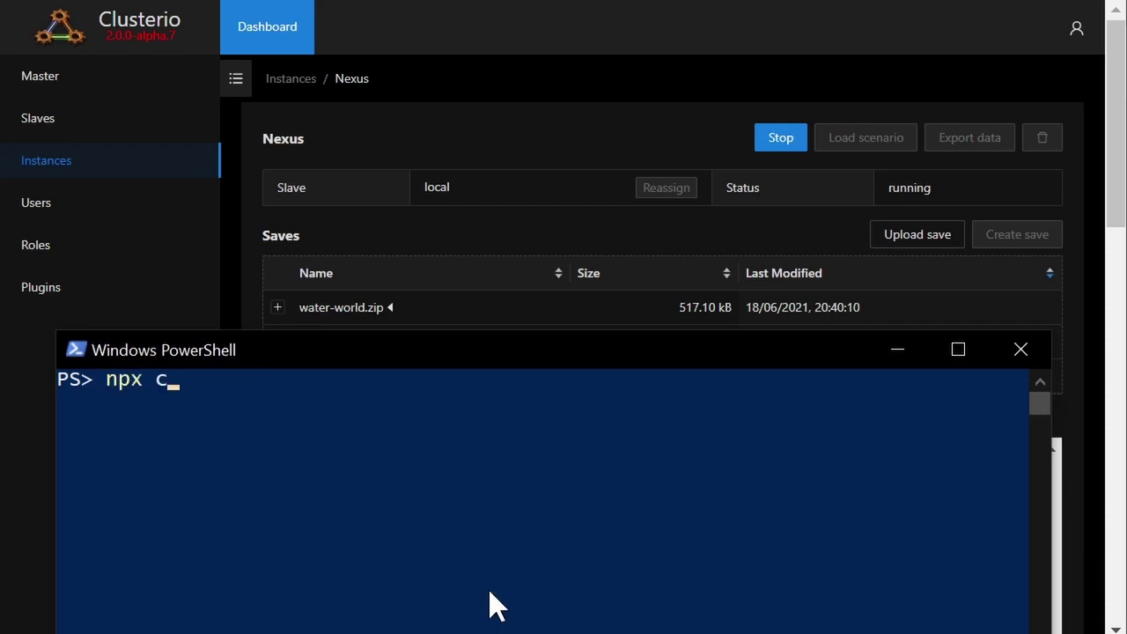
type("lusterioctl")
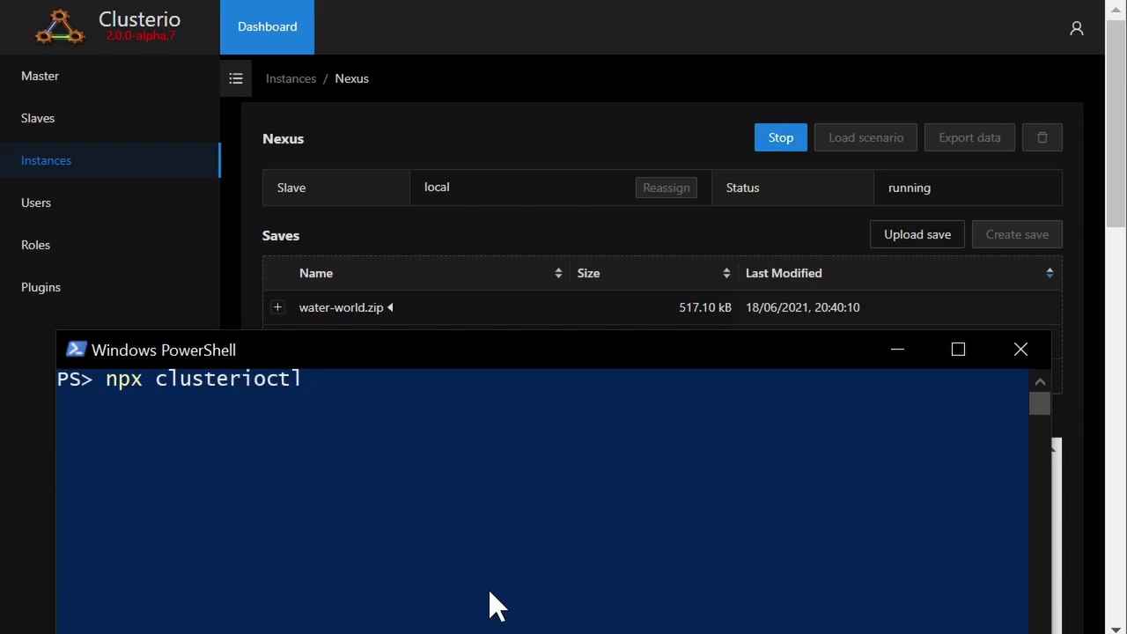
type(" instance stop")
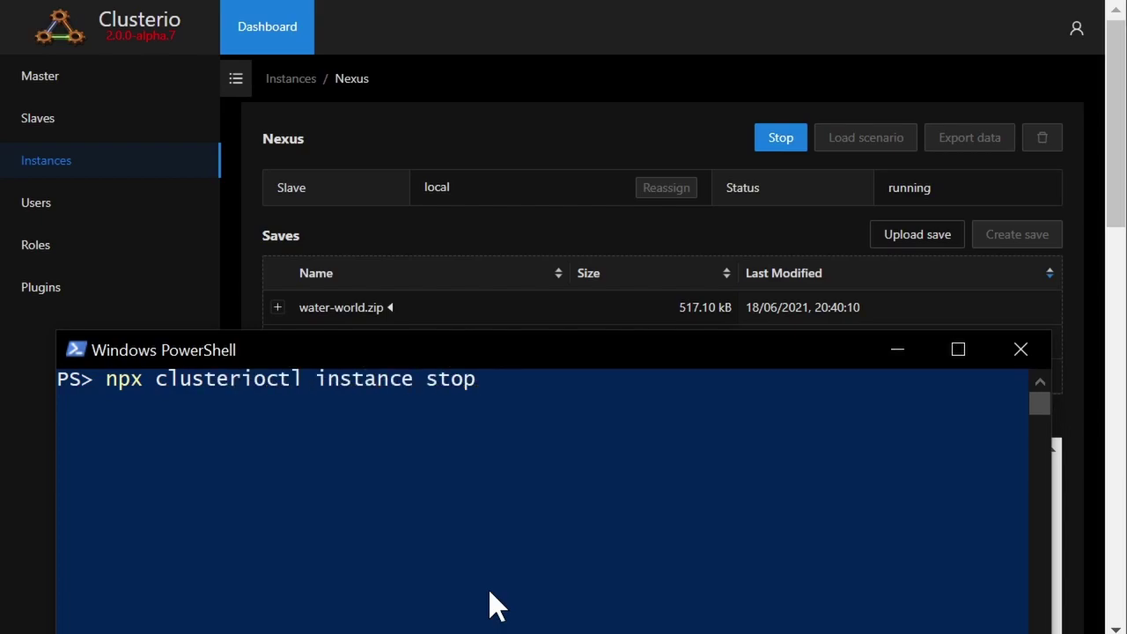
type(" Nux")
key("BackSpace")
key("BackSpace")
type("exus")
key("Return")
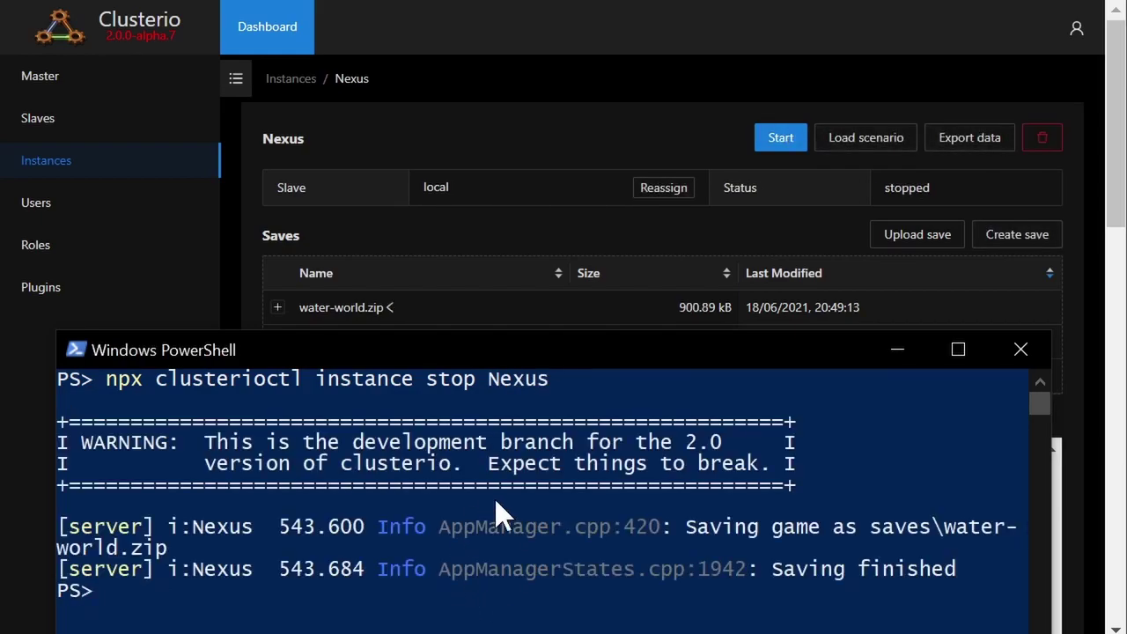
- Return to the Nexus page in Clusterio and examine the latest entries in the instance's console log
left_click(557, 135)
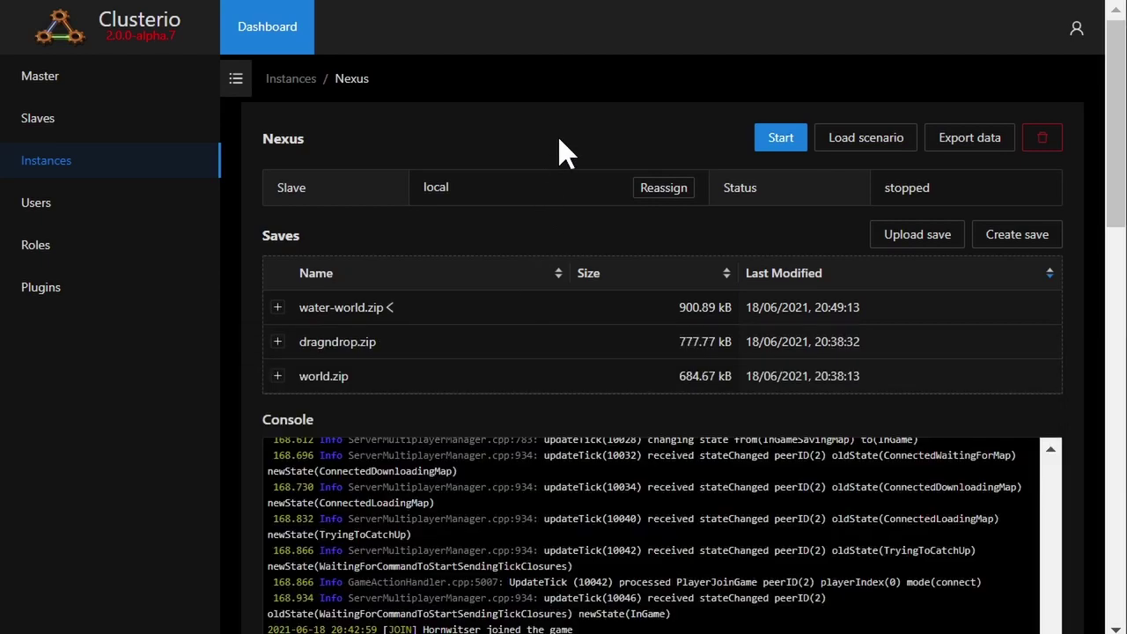
scroll(587, 194, "down", 2)
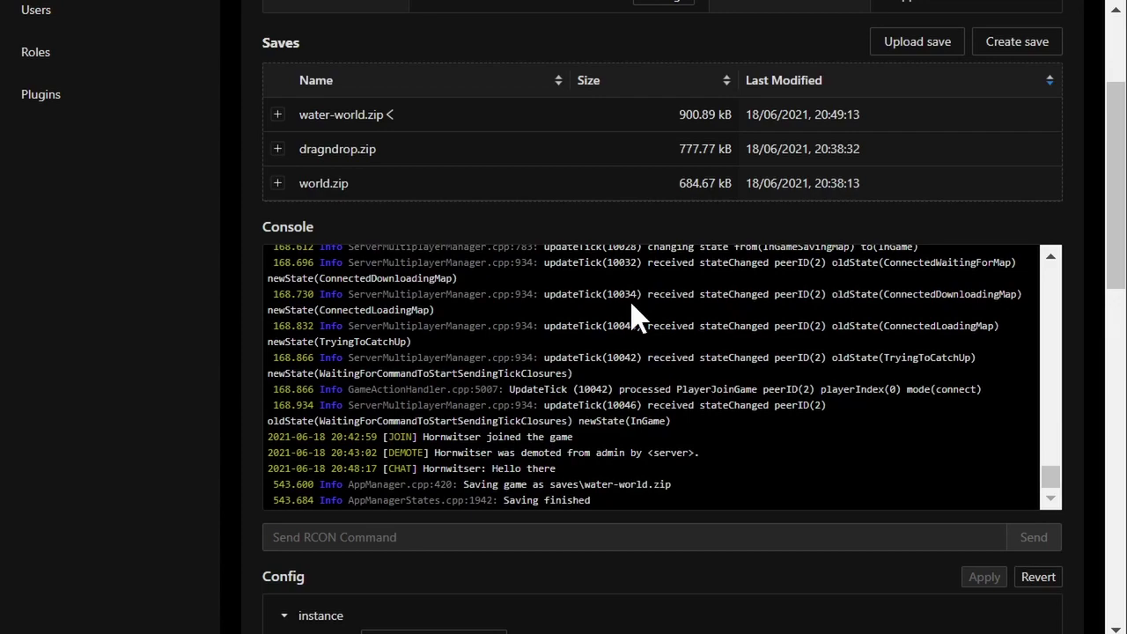
scroll(609, 359, "up", 1)
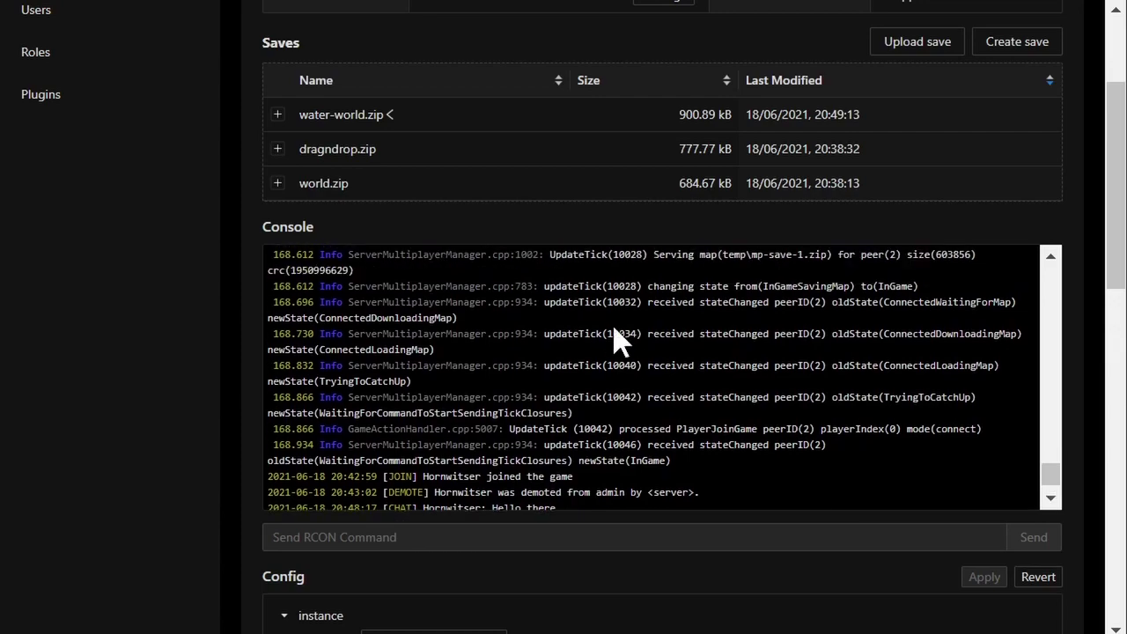